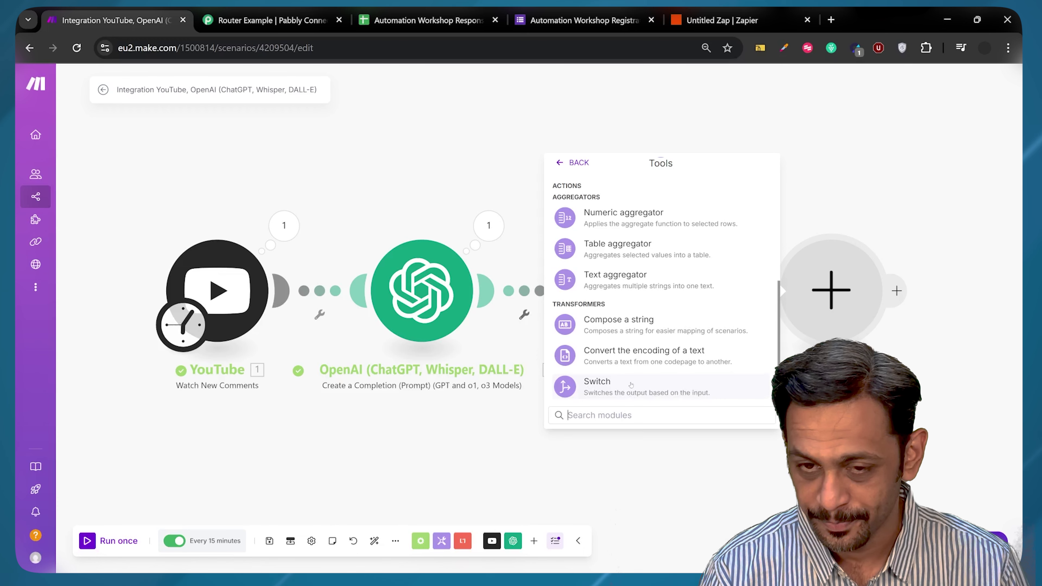
Step: Add a Tools Set variable module after the Reply to a Comment module and name the variable "Comment"
scroll(631, 385, up, 10)
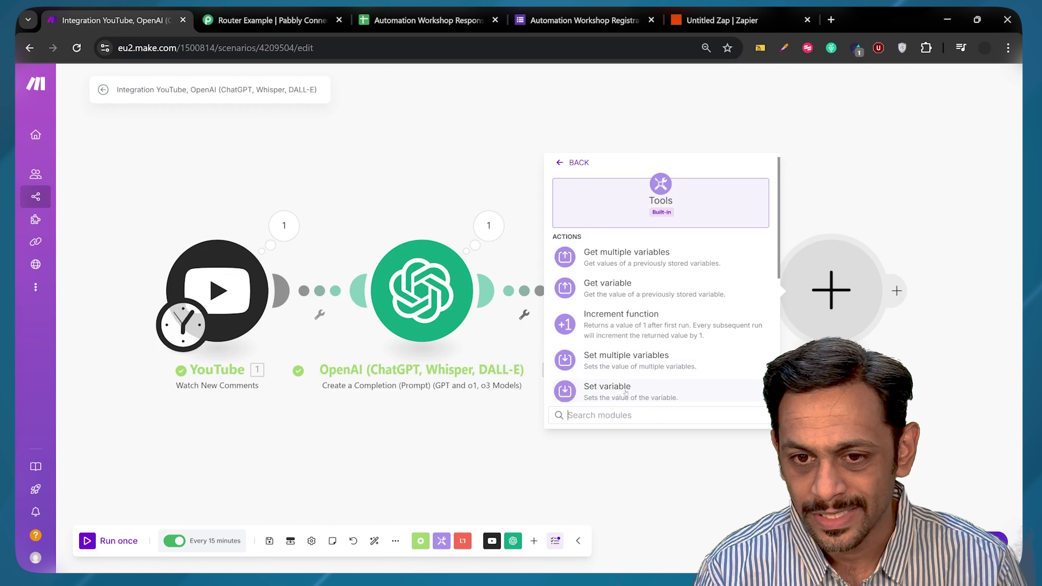
click(625, 392)
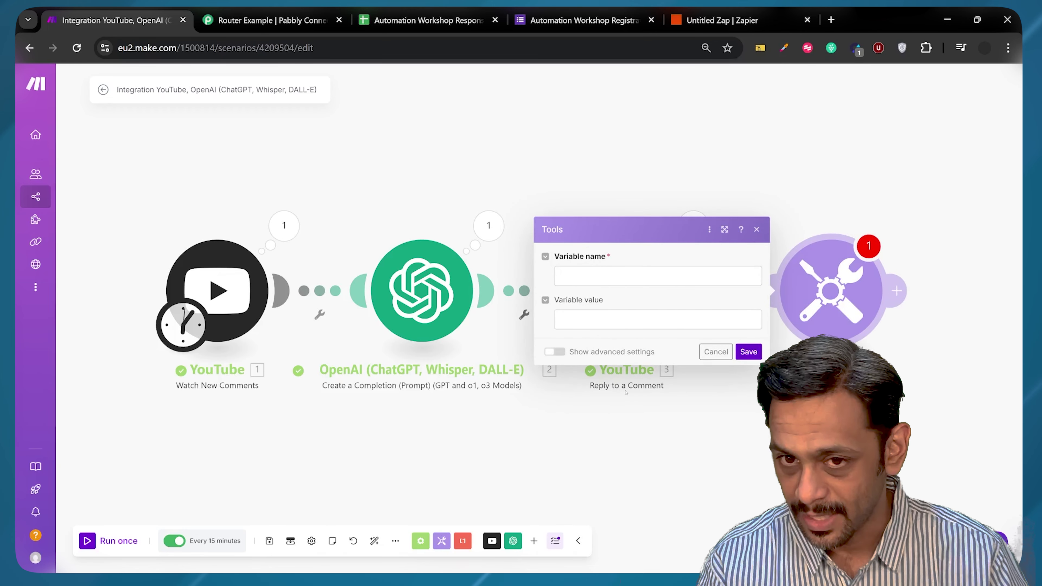
click(610, 274)
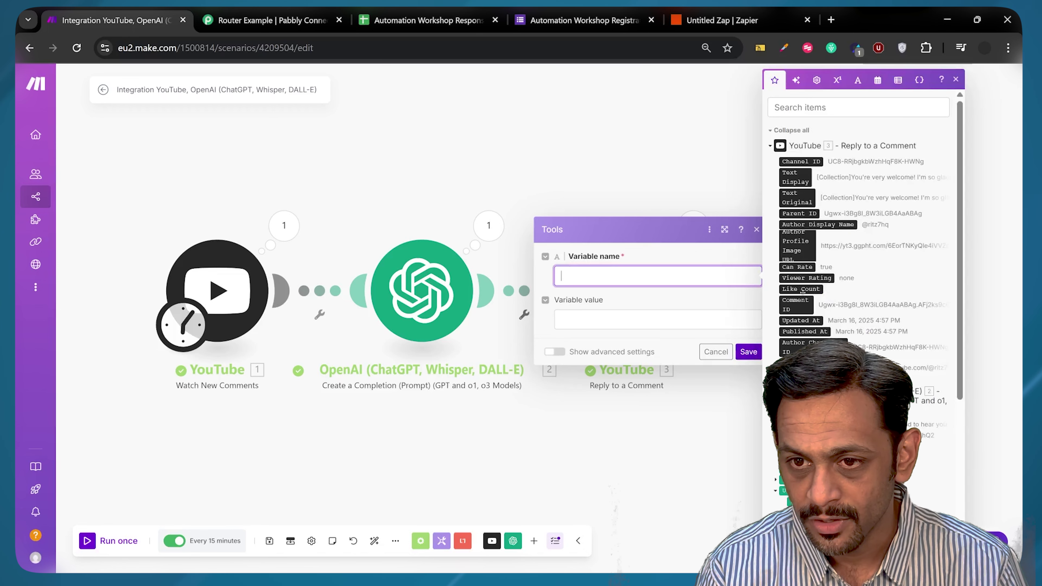
click(799, 199)
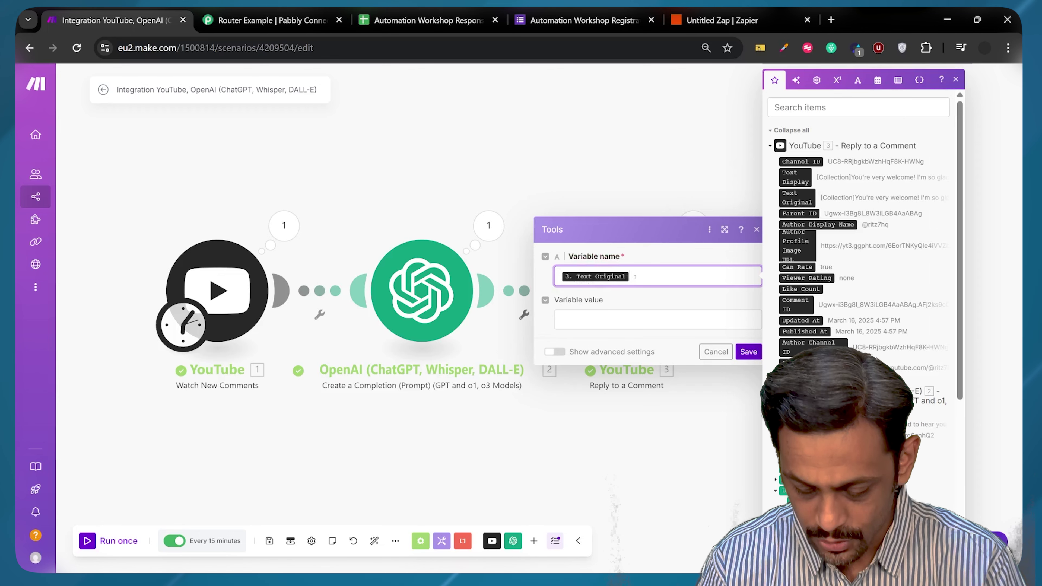
key(BackSpace)
text(Comment)
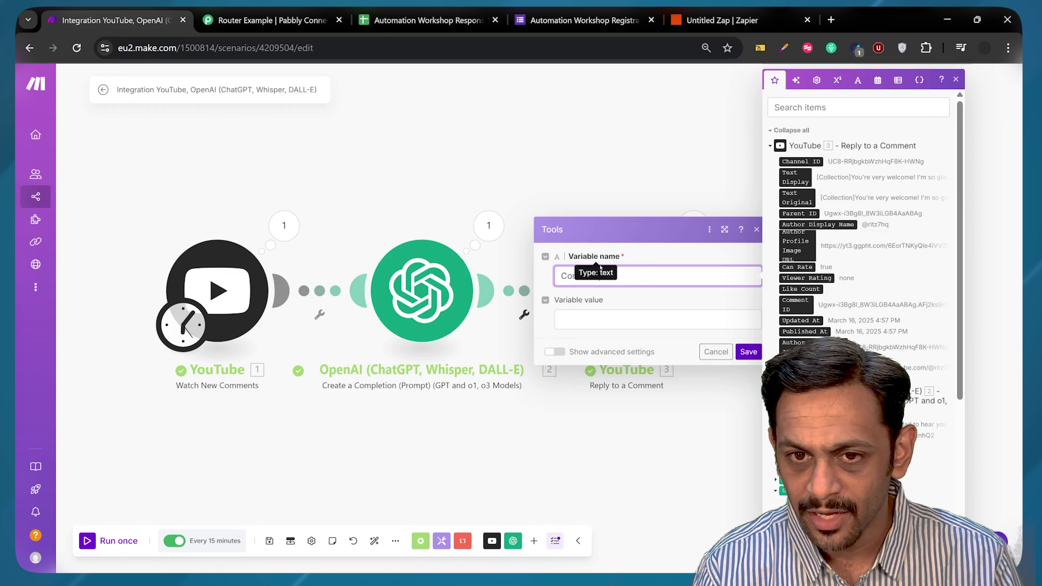
Step: Map the Comment variable's value to Text Original from the Reply to a Comment module and save the module
click(593, 316)
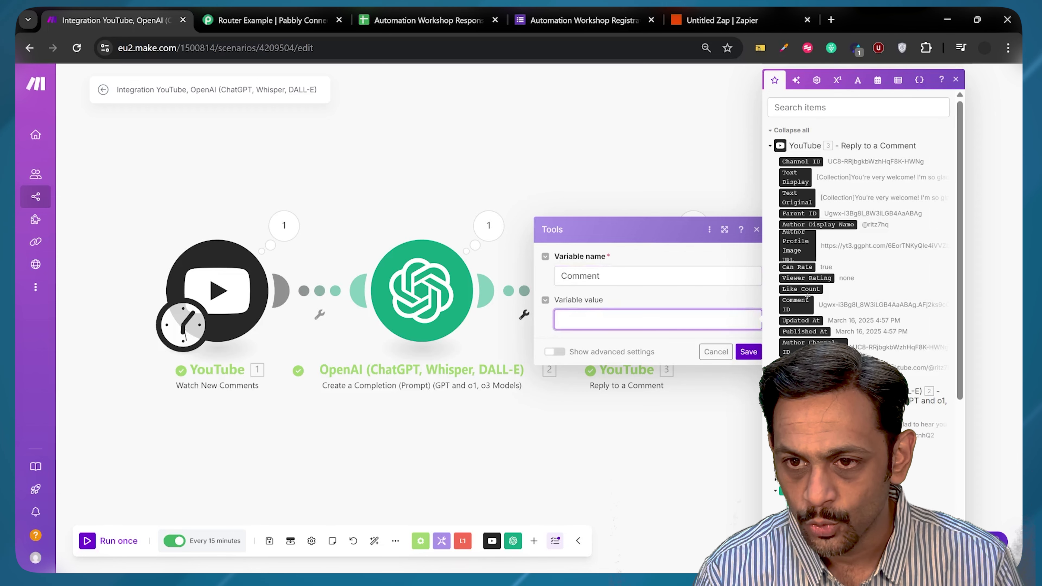
click(800, 199)
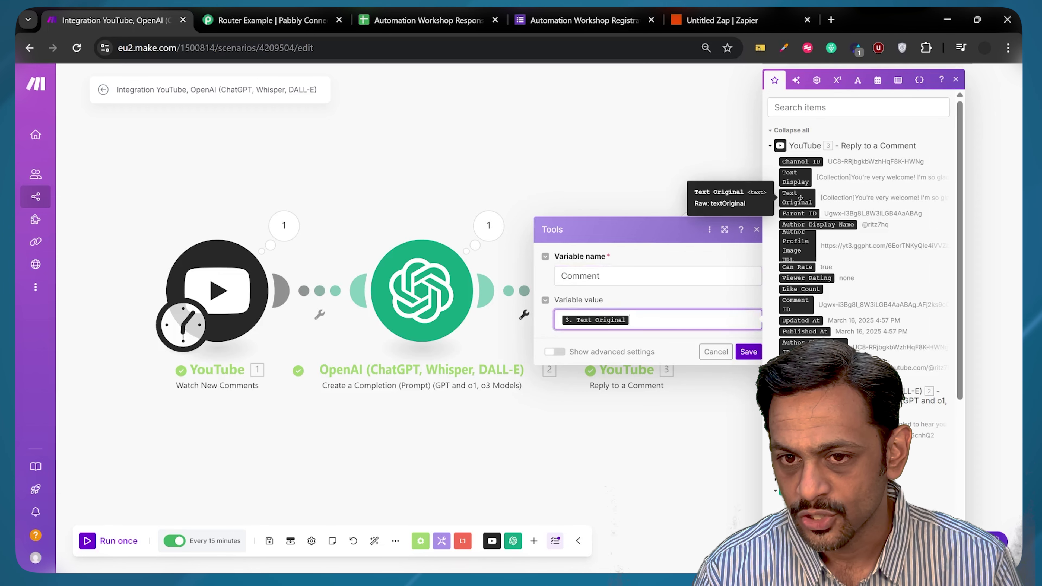
click(748, 351)
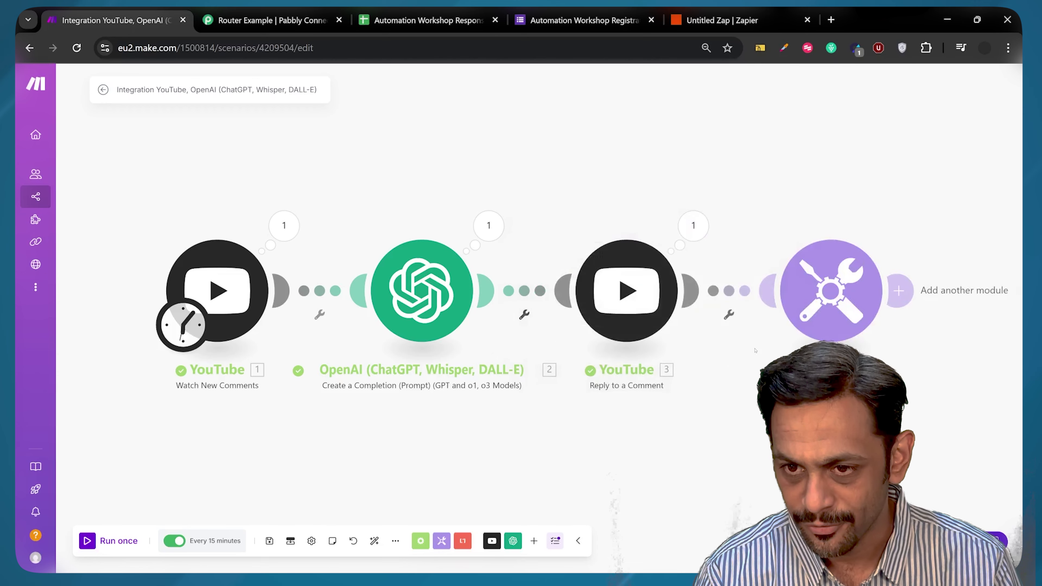
click(898, 291)
key(Escape)
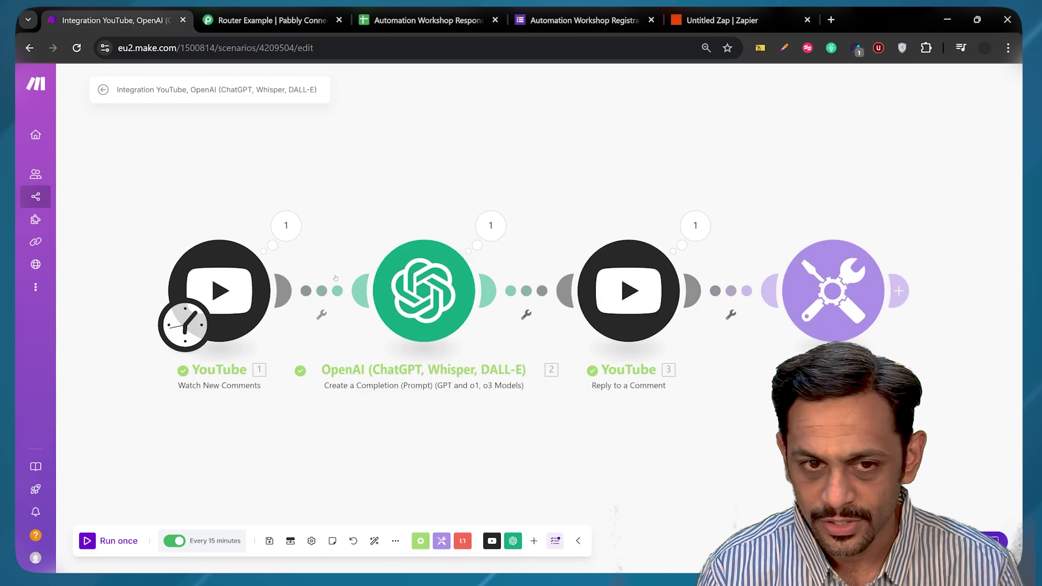
Step: Unlink the Watch New Comments trigger from OpenAI and the Set variable module from Reply to a Comment
right_click(333, 290)
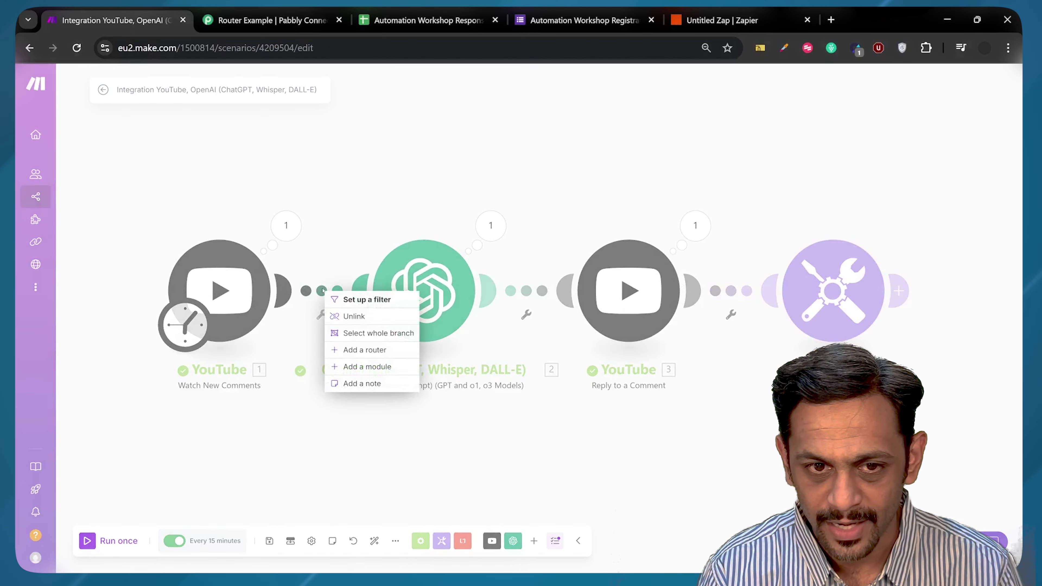
click(348, 316)
right_click(733, 290)
click(765, 317)
Step: Move the OpenAI and Reply to a Comment modules above the row and unlink OpenAI from the Watch New Comments trigger
drag(461, 265, 471, 157)
drag(628, 291, 693, 158)
drag(437, 196, 464, 171)
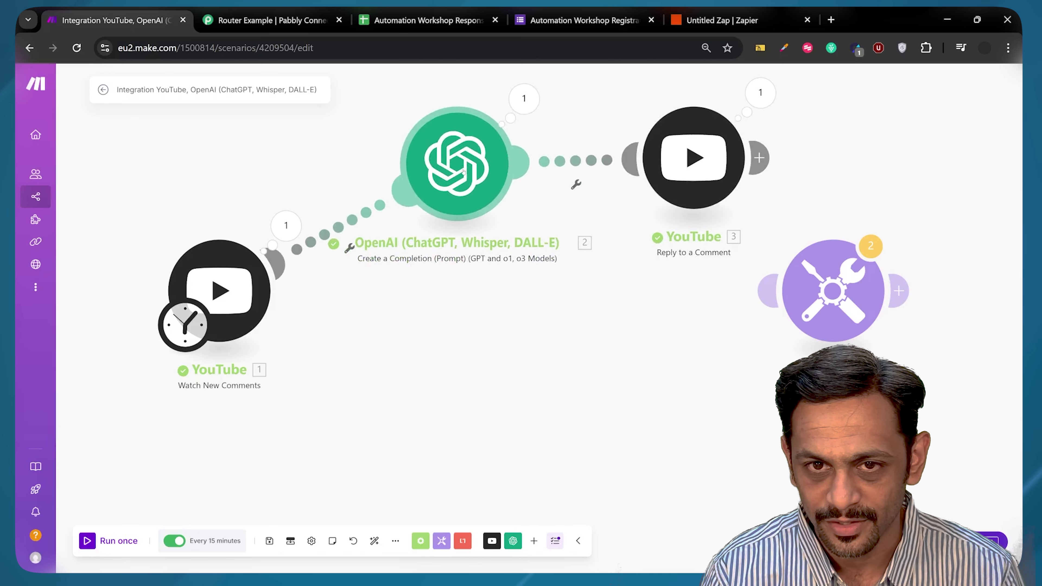
right_click(343, 228)
click(373, 255)
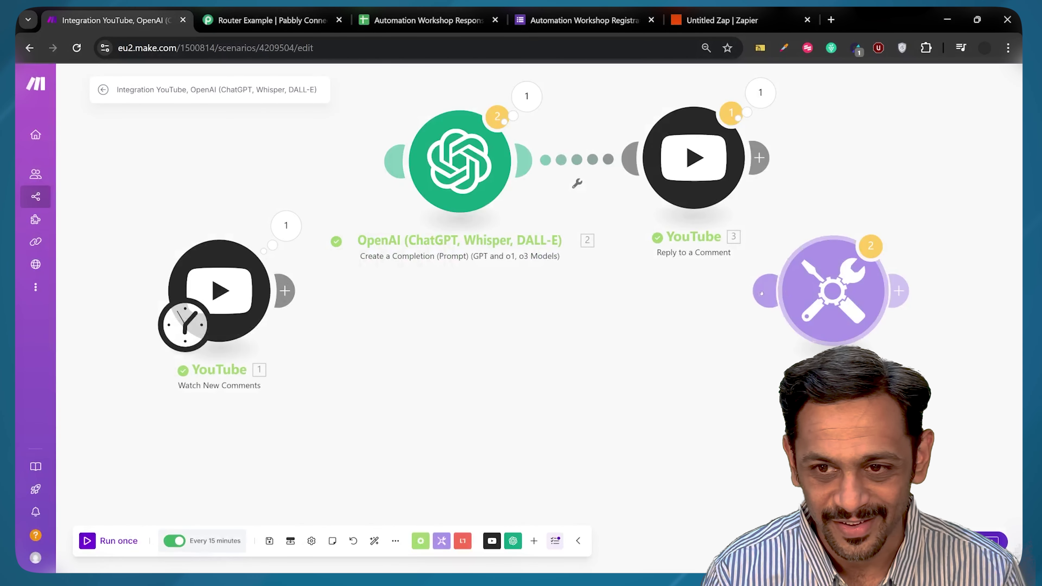
Step: Connect the Set variable module directly after the Watch New Comments trigger, and attach OpenAI with Reply to a Comment behind it
drag(788, 294, 435, 297)
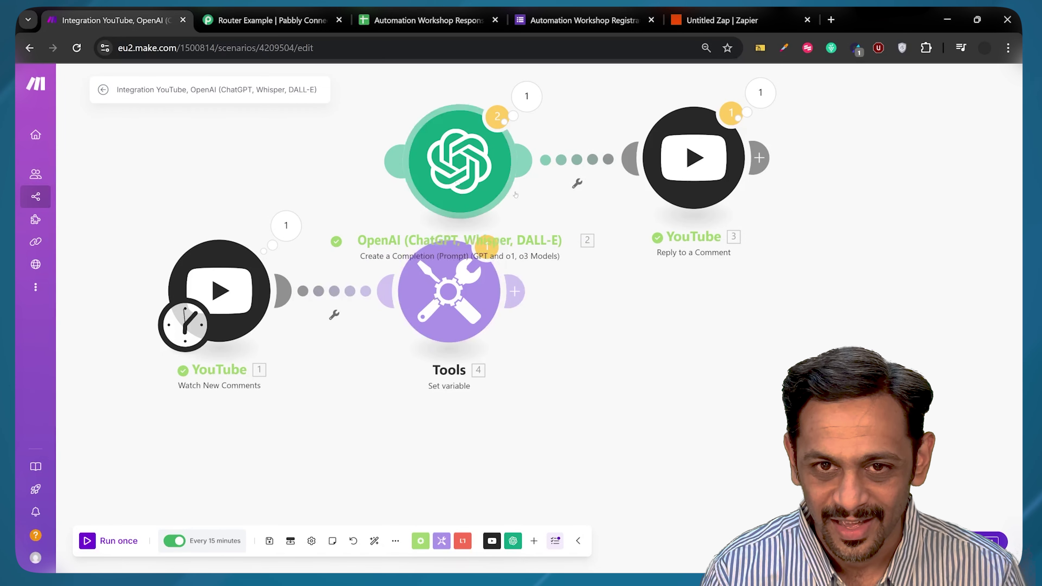
drag(464, 192, 620, 336)
drag(685, 190, 862, 306)
drag(668, 310, 678, 249)
Step: In the OpenAI module's user message, replace the Text Original mapping with the Comment variable from the Set variable module
click(667, 266)
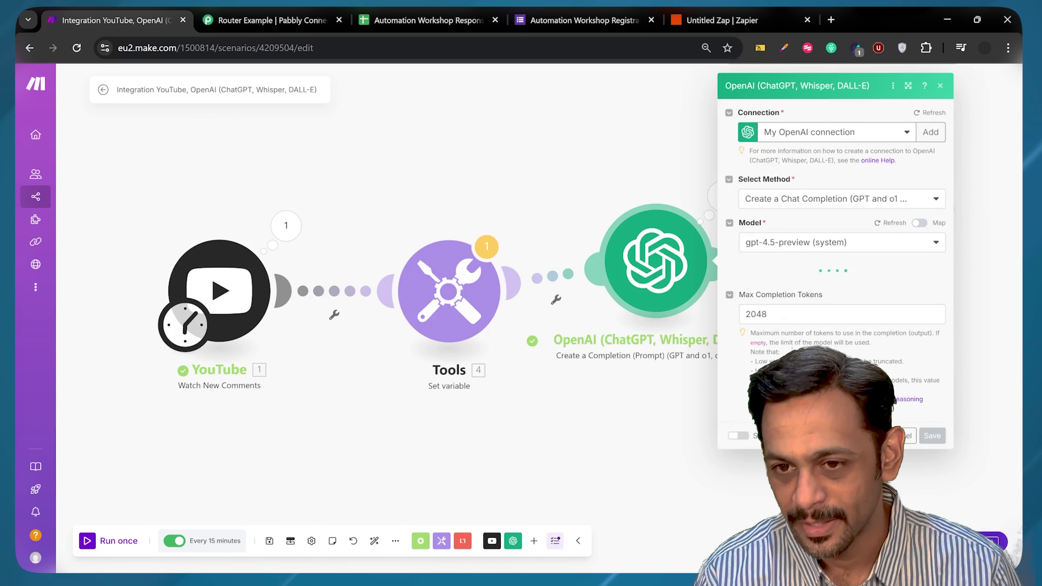
scroll(835, 325, down, 5)
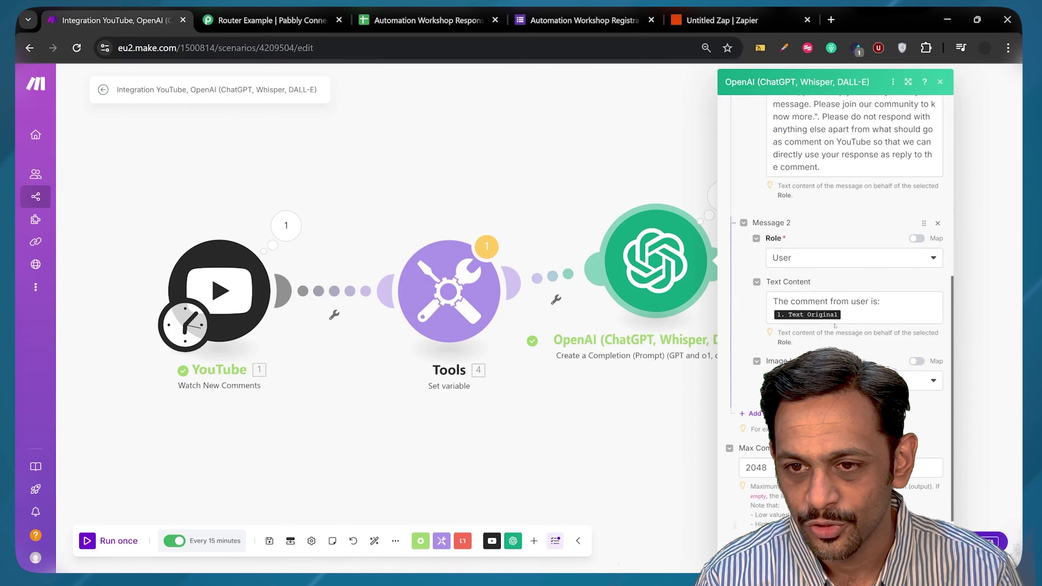
click(847, 316)
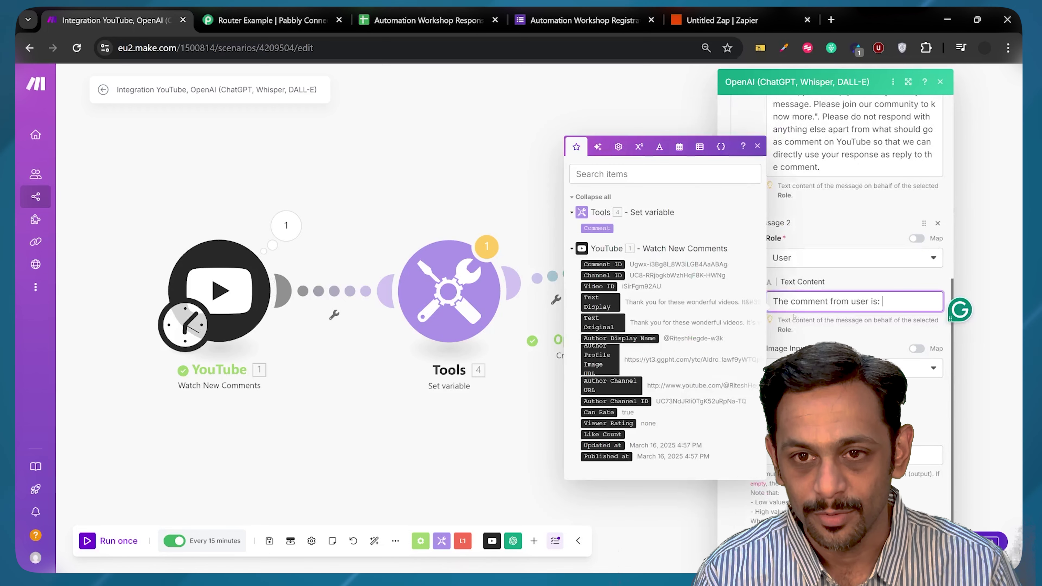
click(598, 222)
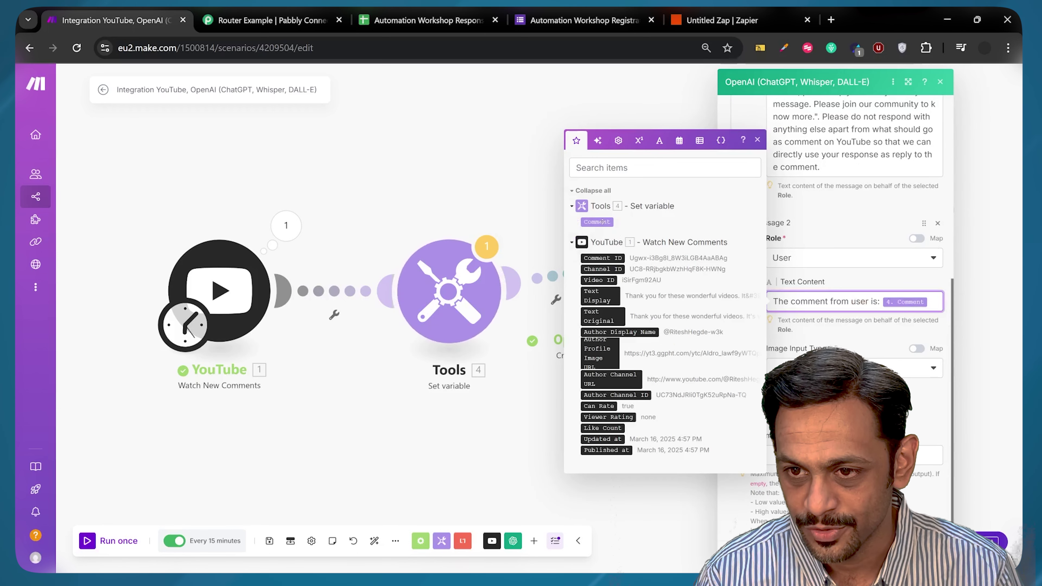
key(Escape)
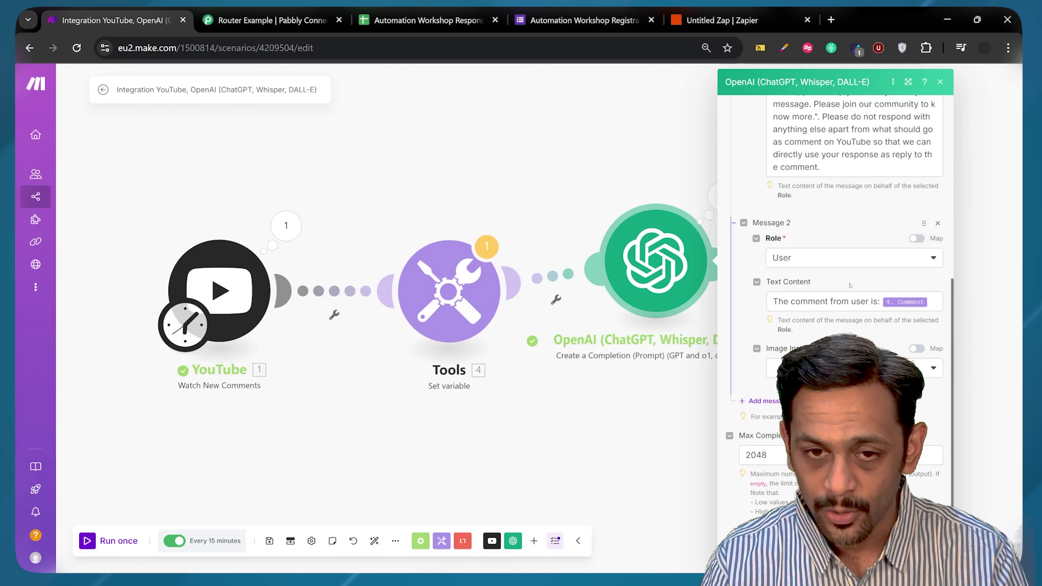
Step: Append Video ID and Channel ID from Watch New Comments to the Comment variable's value in the Set variable module
click(447, 305)
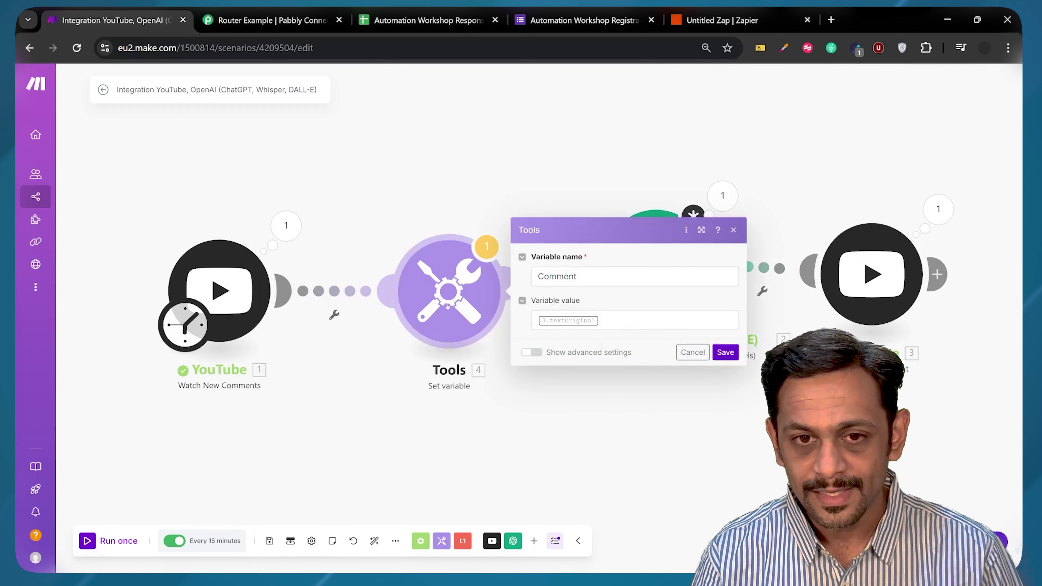
click(730, 324)
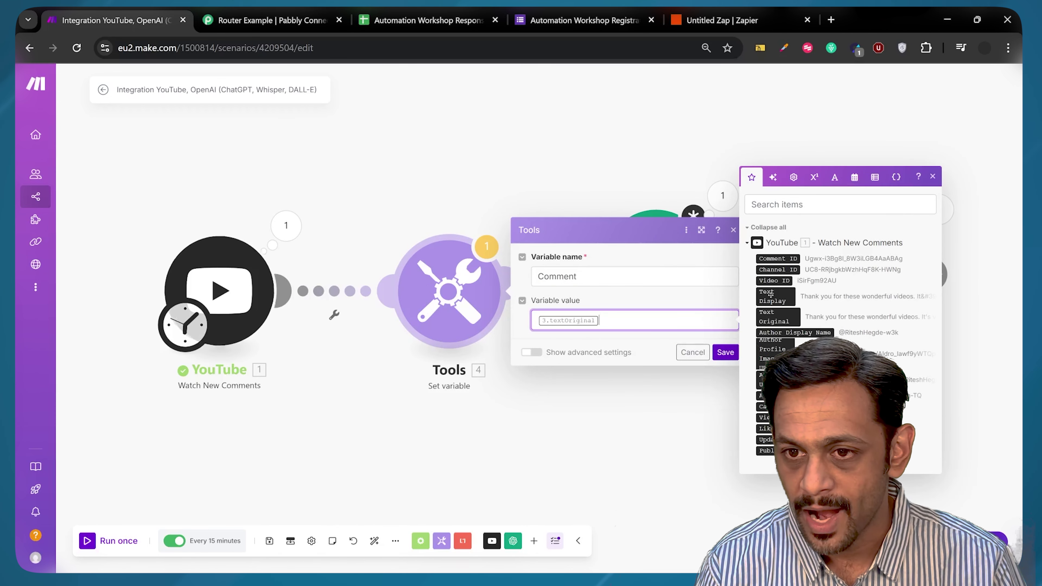
click(773, 280)
click(778, 269)
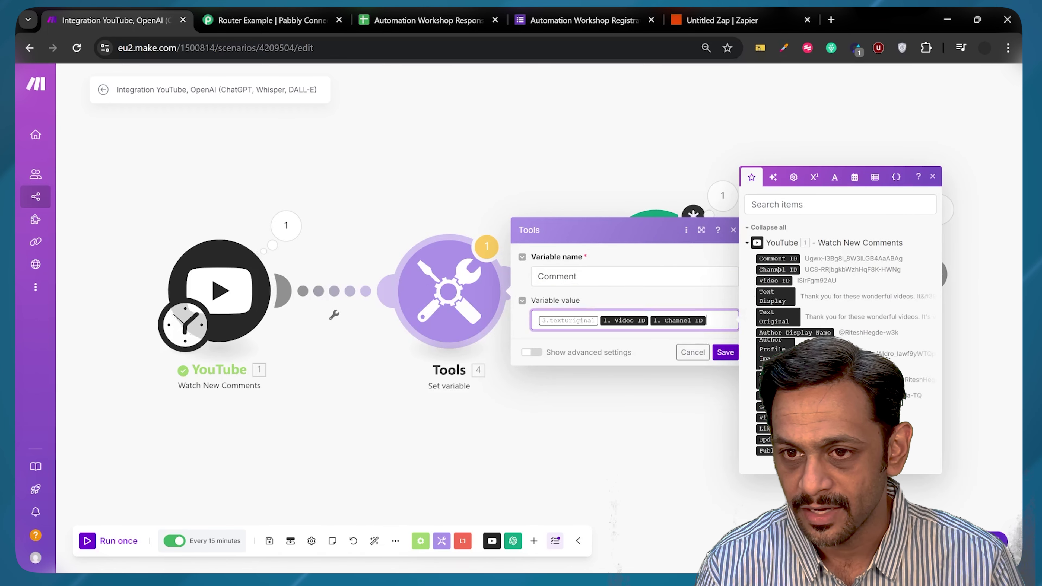
click(695, 298)
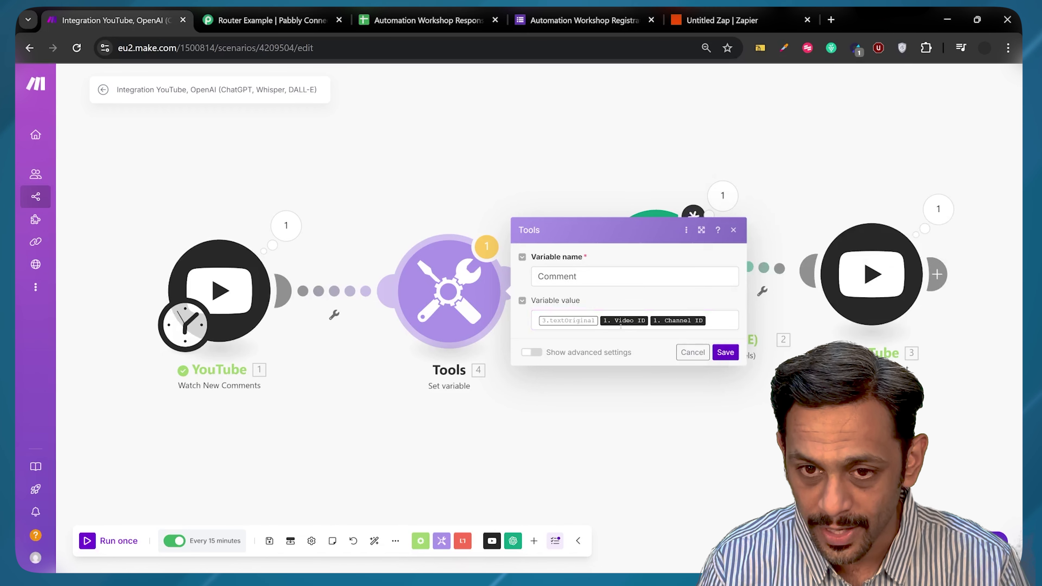
Step: Insert "dummy texsts in between" before Video ID in the Comment variable's value, switch off the scenario schedule and save the module
click(612, 327)
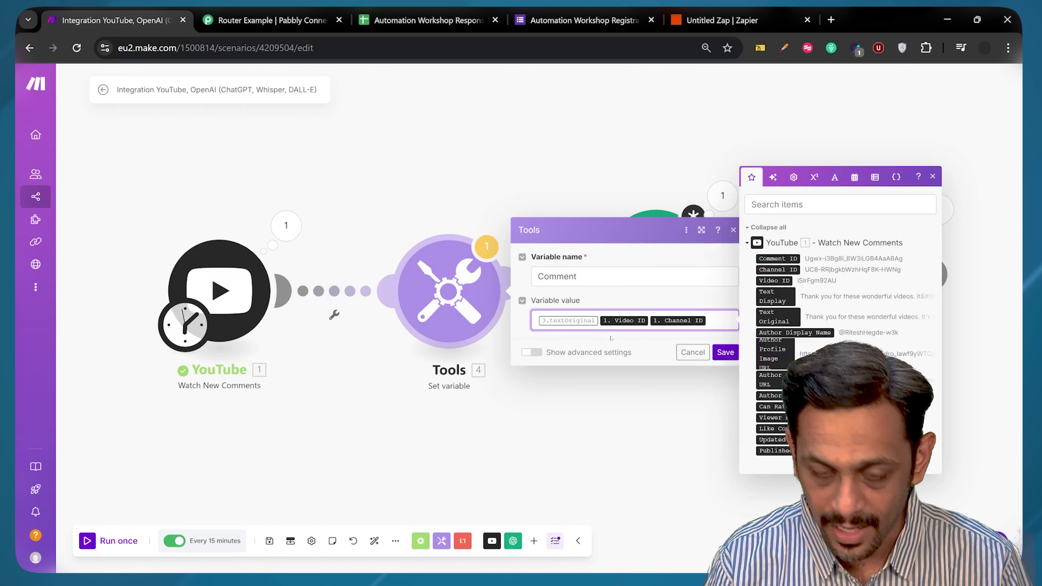
text(dummy texsts in b)
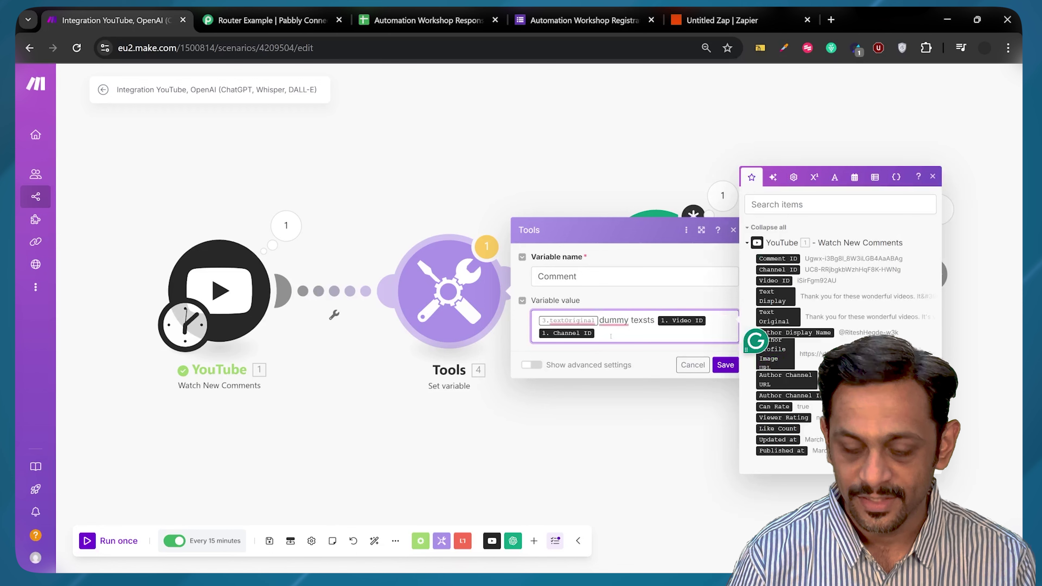
text(etween)
key(Escape)
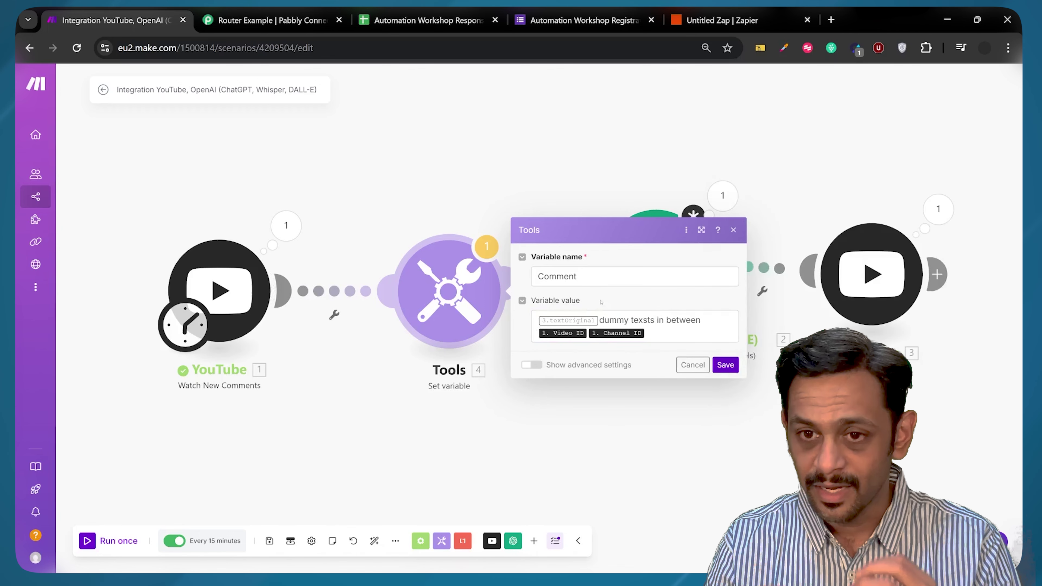
click(174, 540)
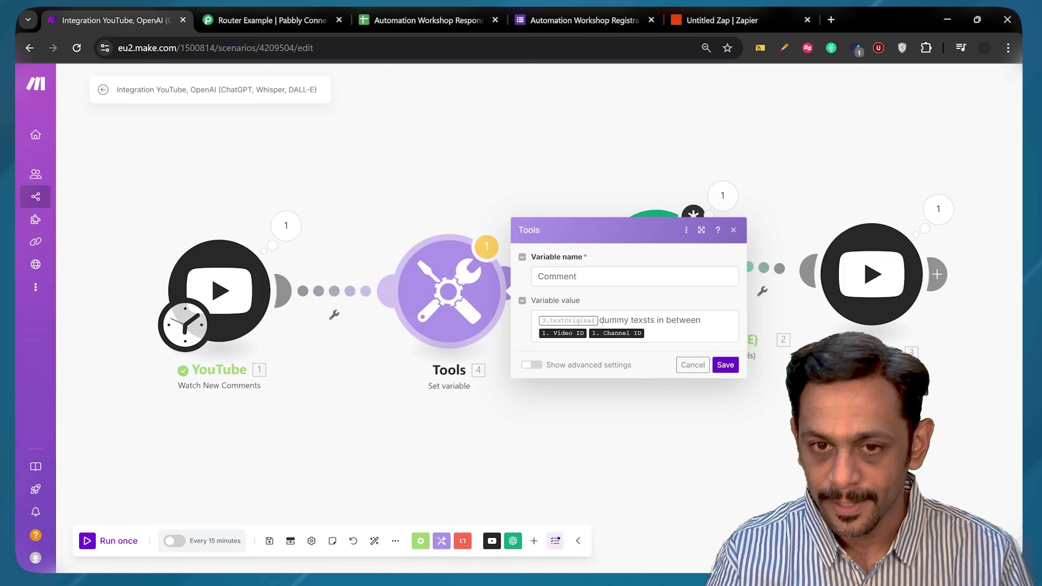
click(726, 365)
Step: Add a Tools Set multiple variables module after the Reply to a Comment module
click(814, 276)
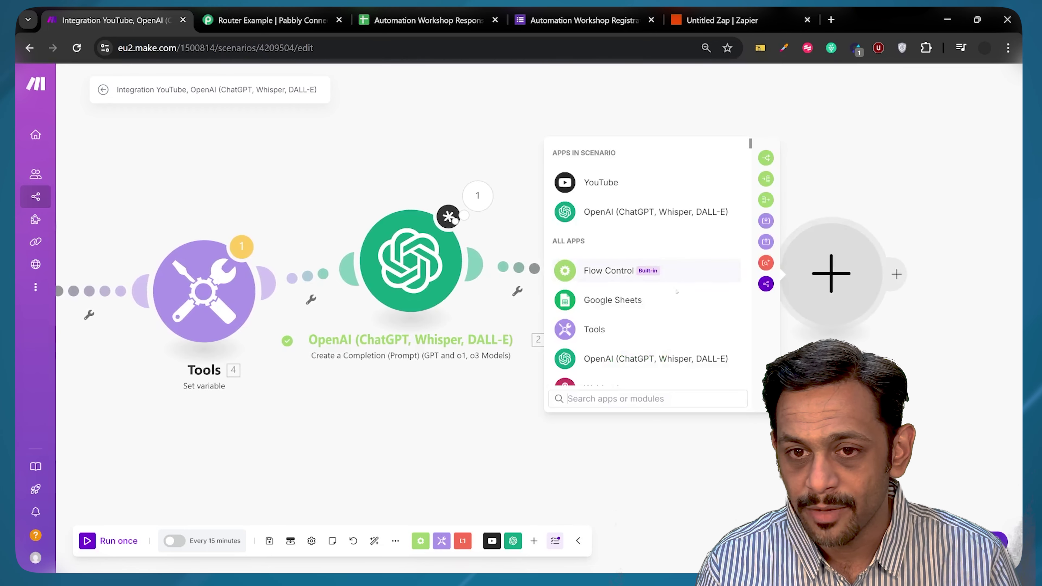
click(621, 331)
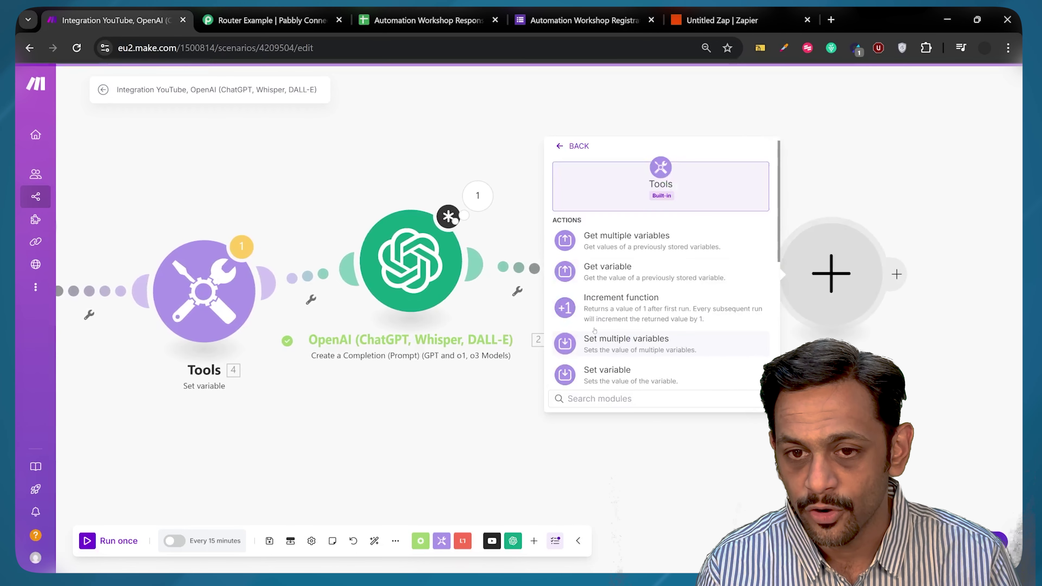
click(626, 343)
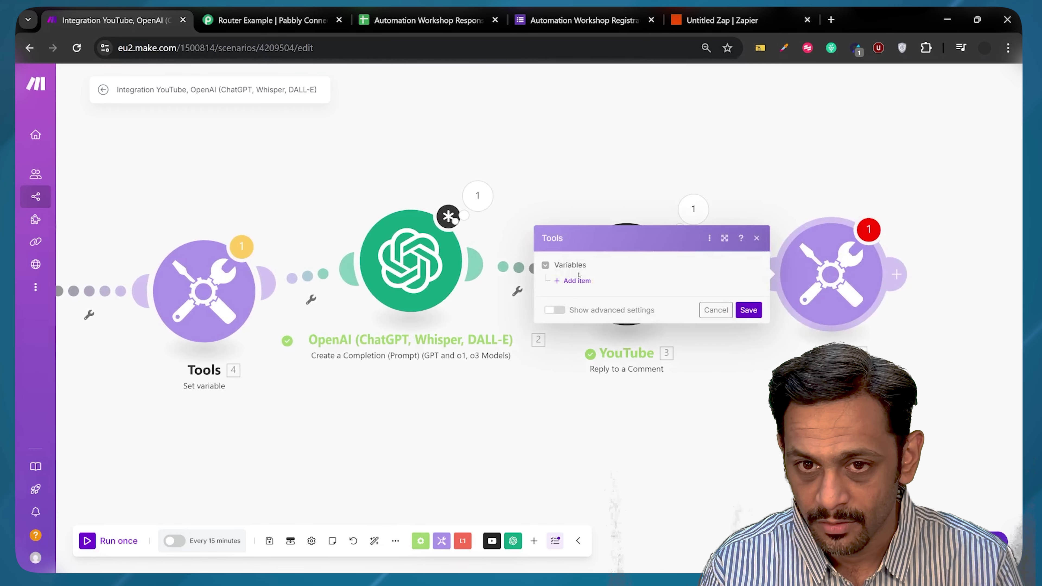
Step: Add a first variable named "Variable-1" with Channel ID from Reply to a Comment as its value
click(574, 282)
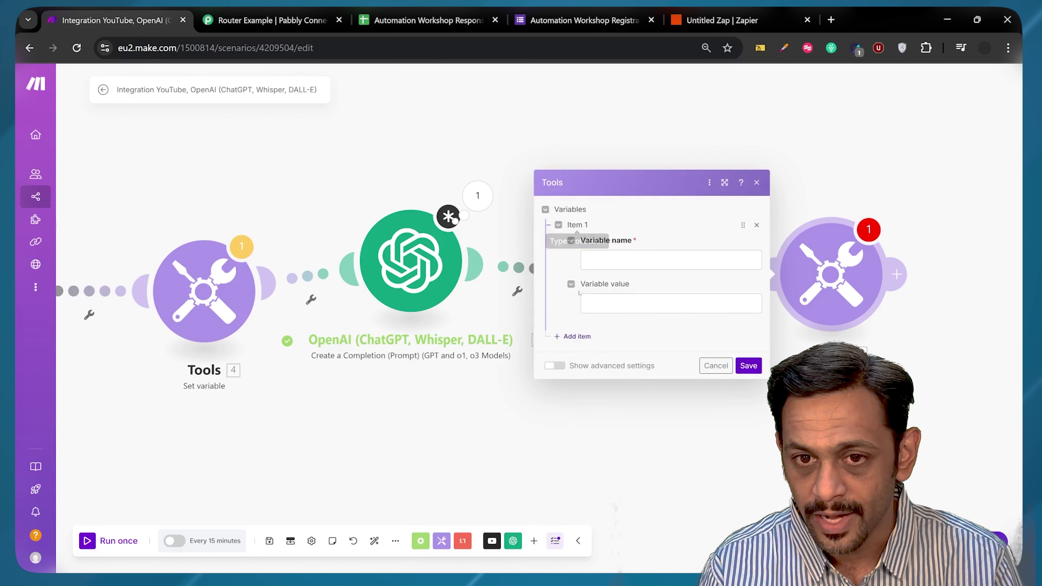
click(605, 258)
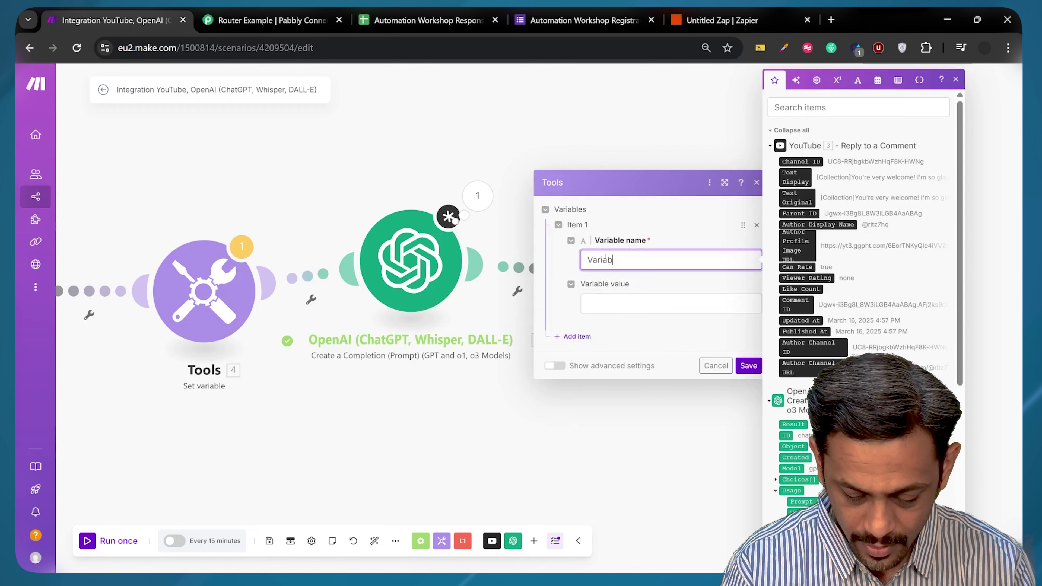
click(616, 300)
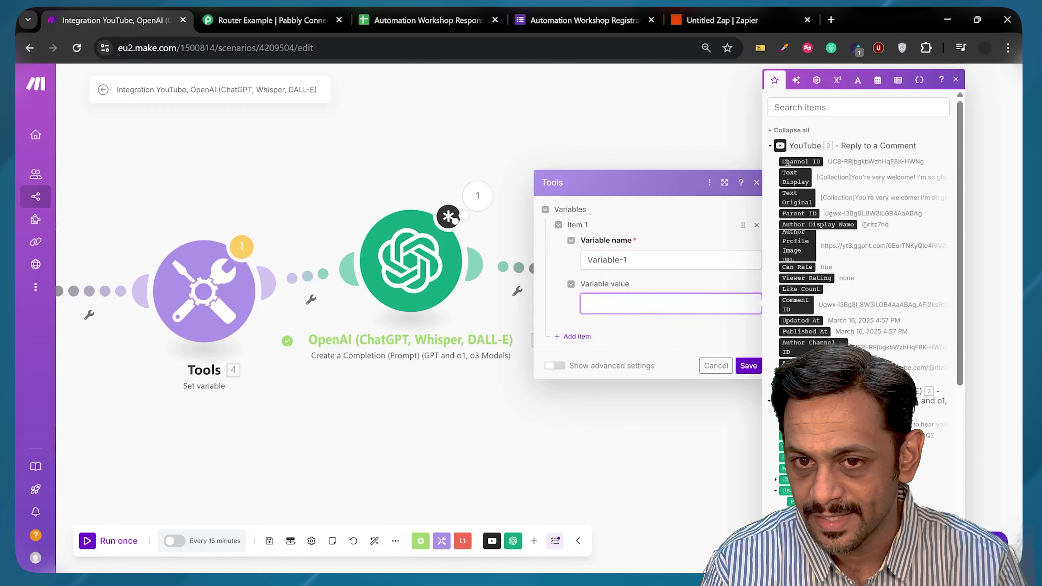
click(805, 161)
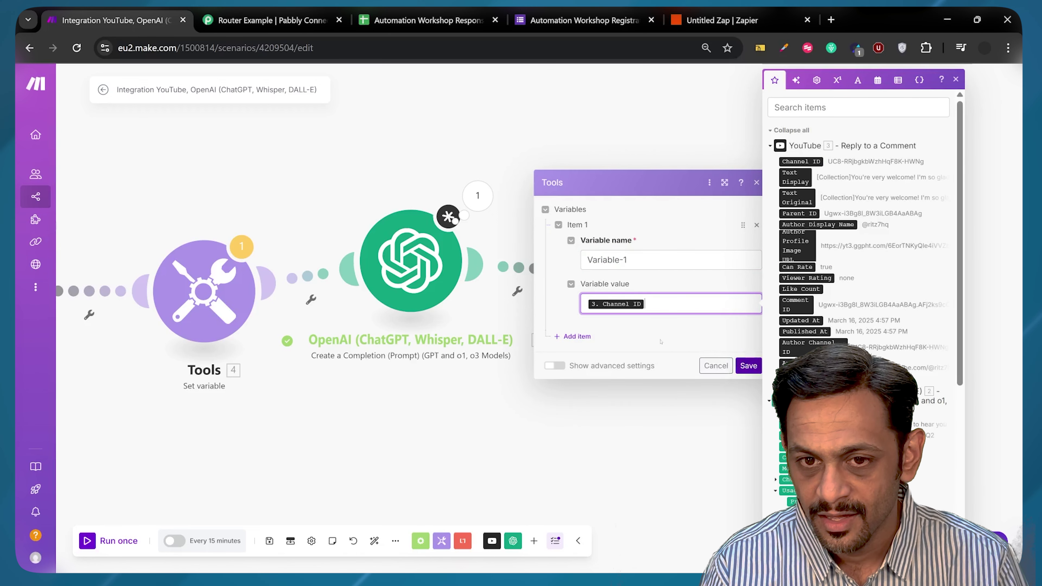
Step: Add a second variable named "Variable-2" with Text Original from Reply to a Comment as its value, and save the module
click(576, 336)
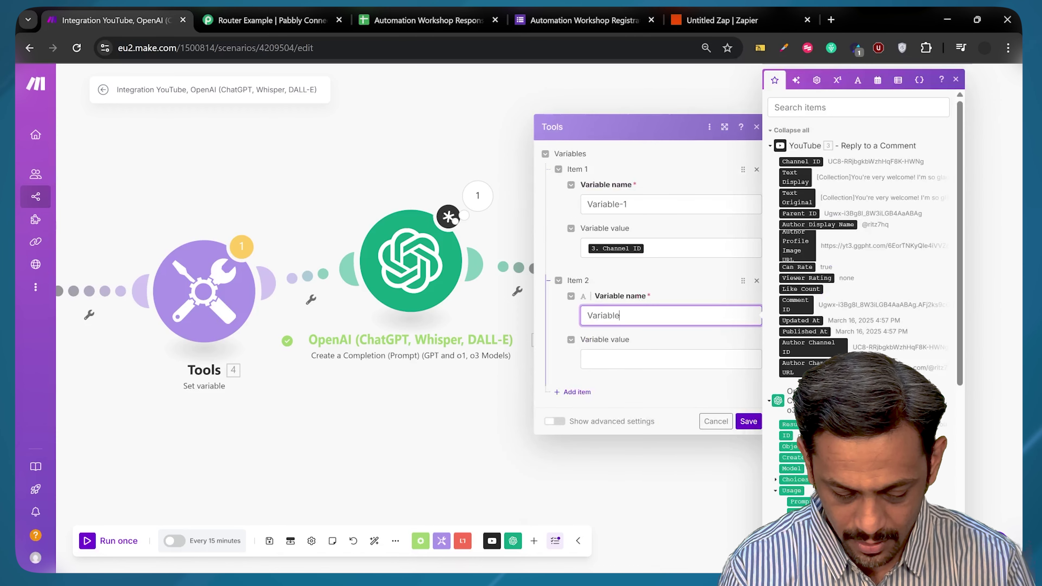
click(613, 358)
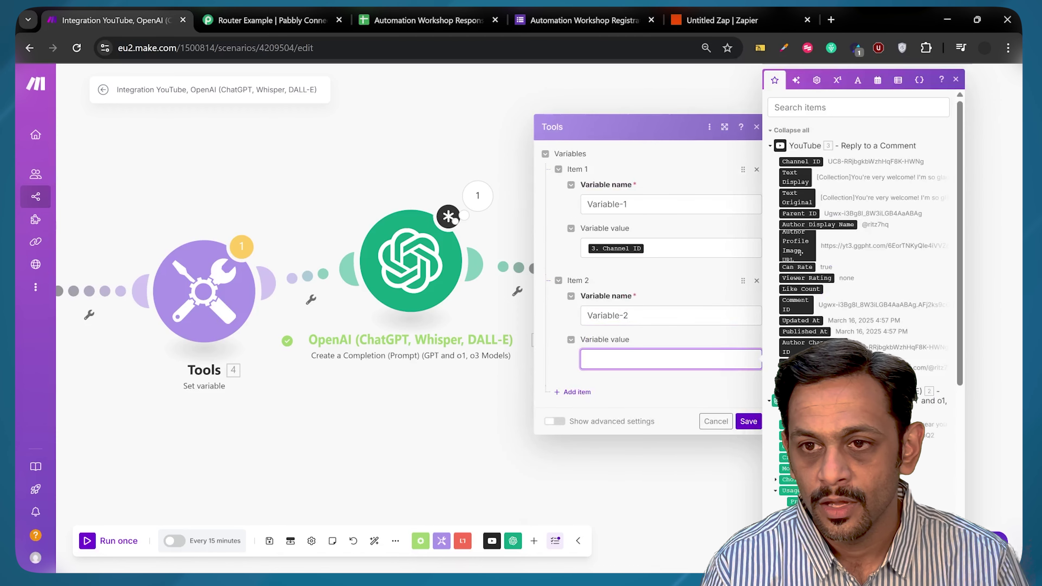
click(800, 202)
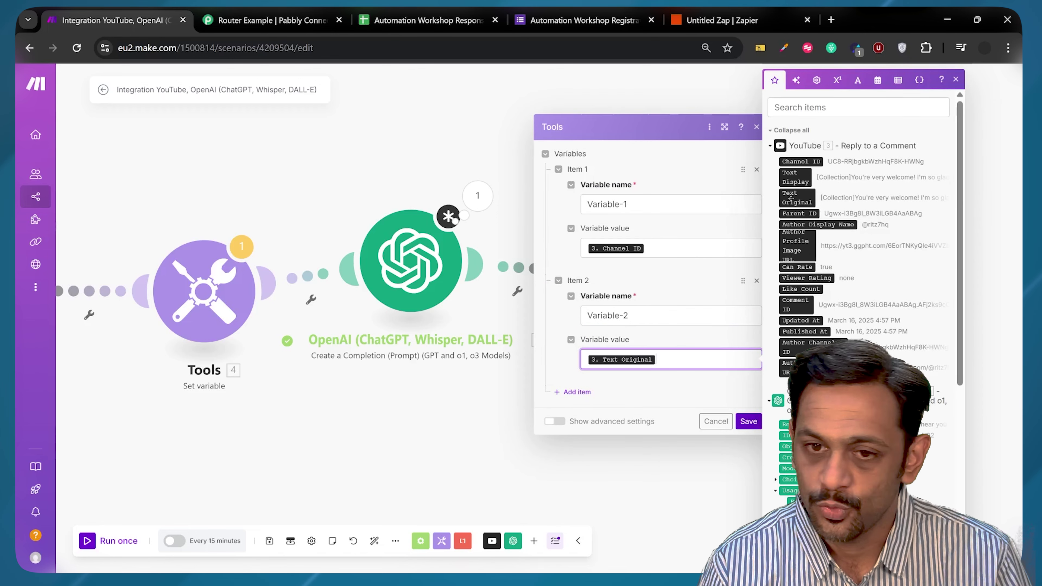
click(749, 420)
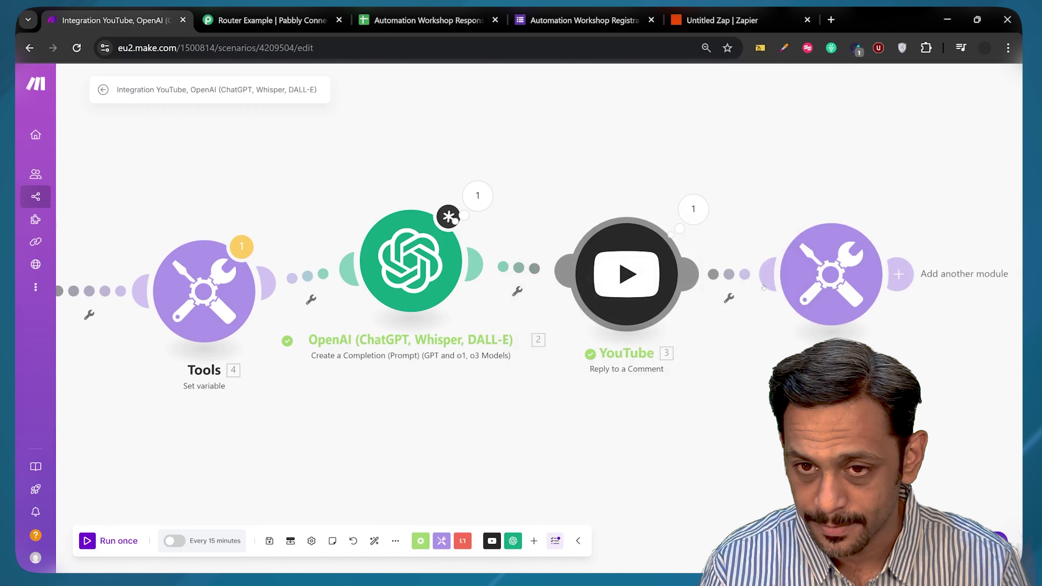
Step: Add a Tools Get variable module after Set multiple variables that retrieves the variable "Comment", and save it
click(898, 274)
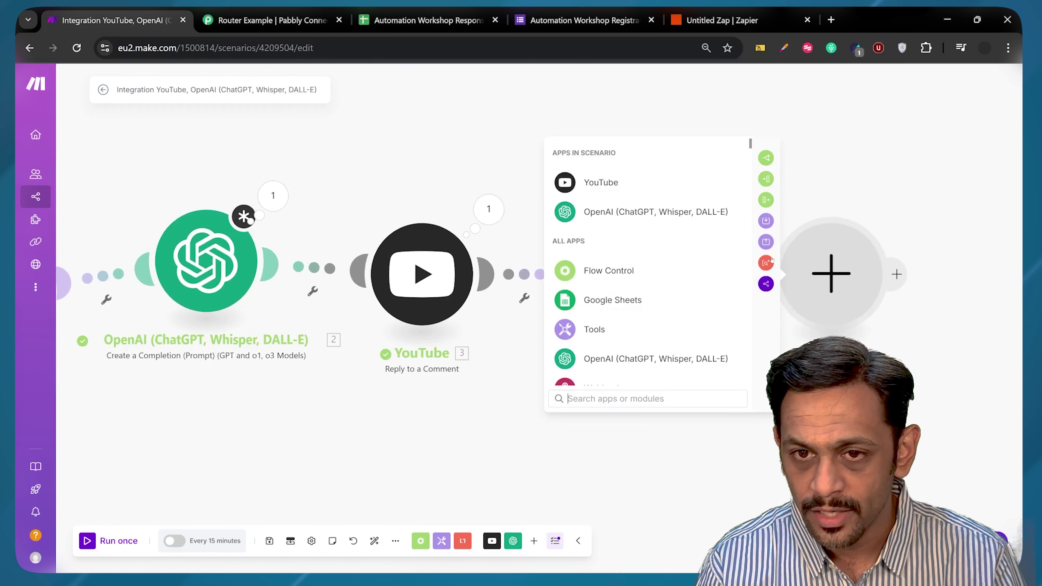
click(626, 324)
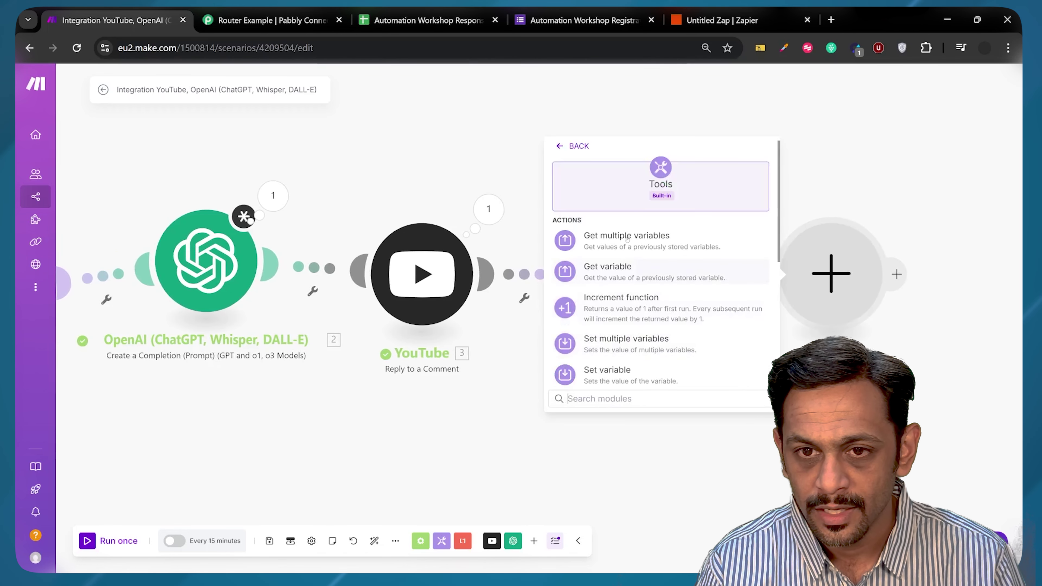
click(625, 344)
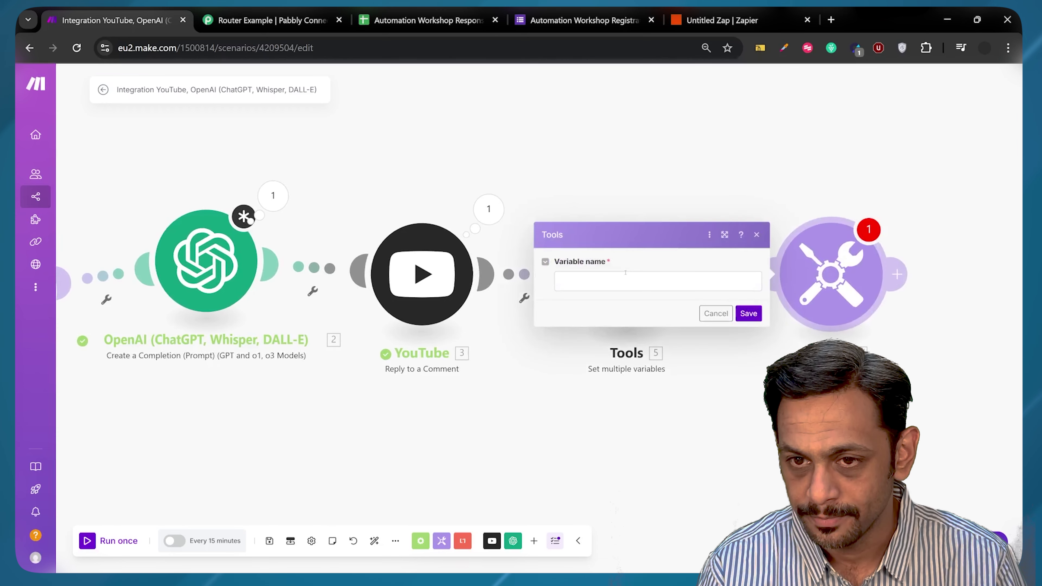
click(607, 283)
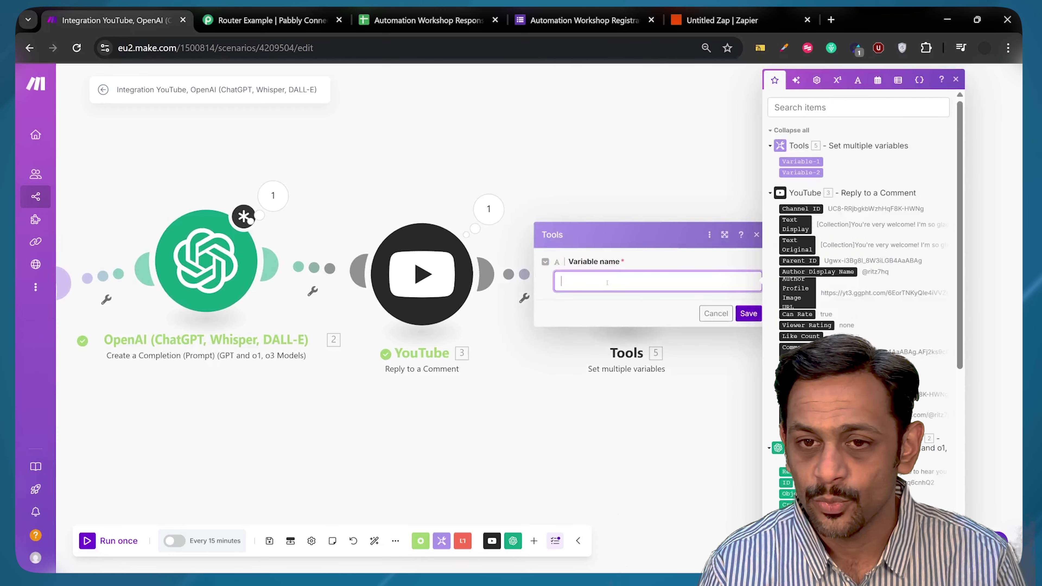
text(Comment)
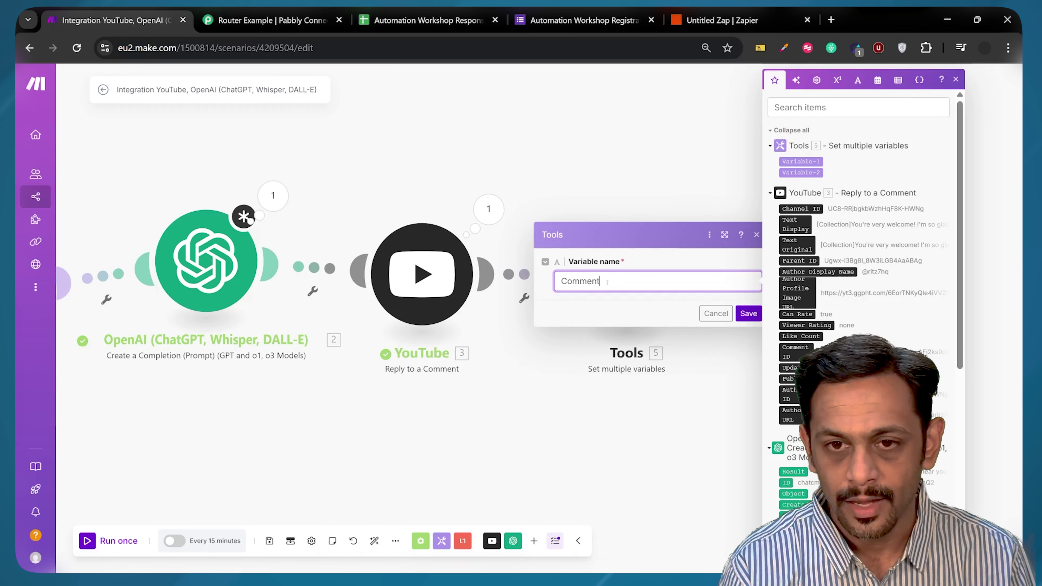
click(747, 313)
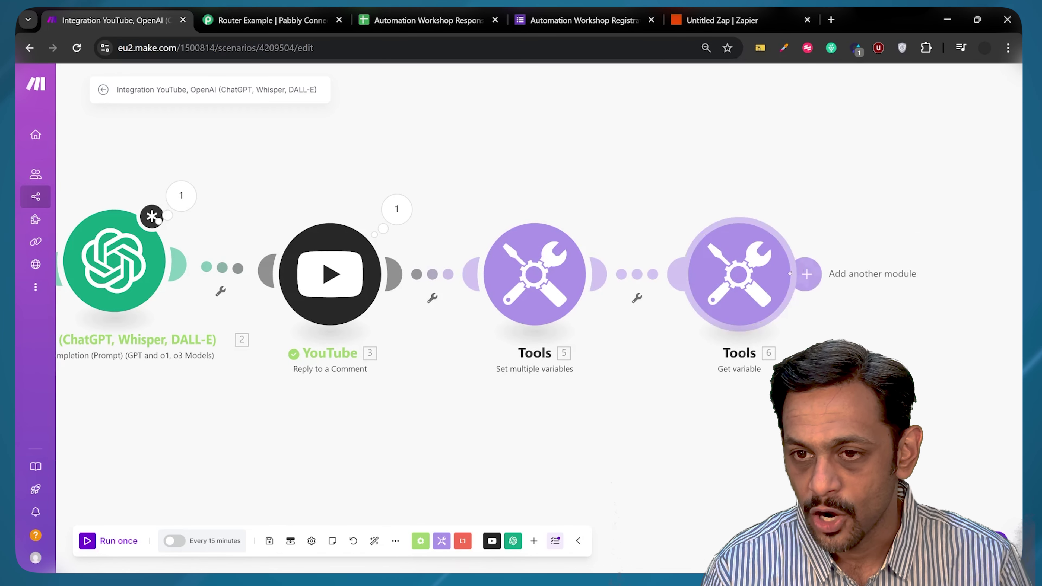
Step: Add an OpenAI Create a Completion module after Get variable, using the GPT-4.5: gpt-4.5-preview (system) model
click(808, 275)
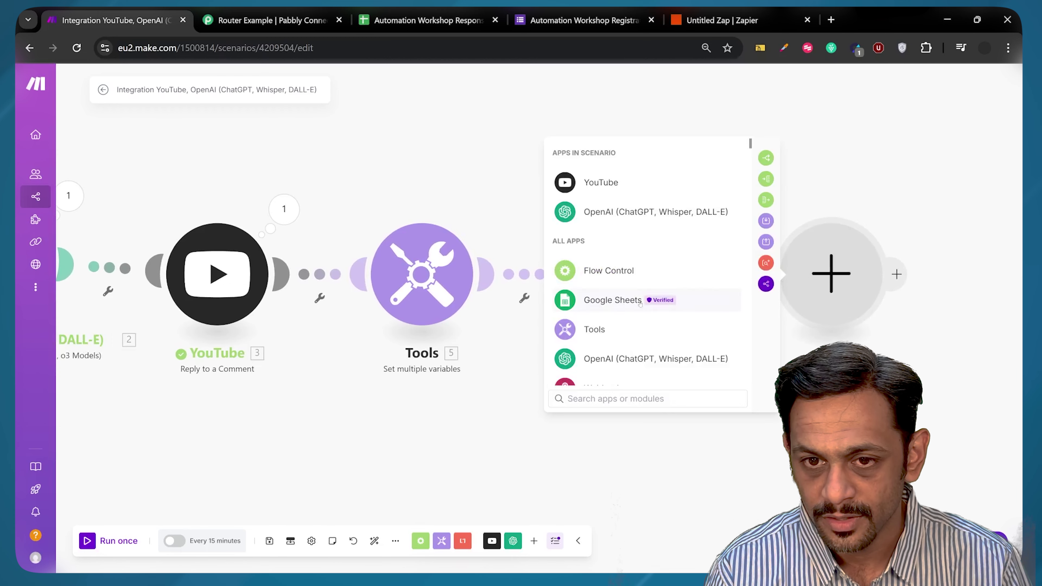
click(634, 213)
click(640, 303)
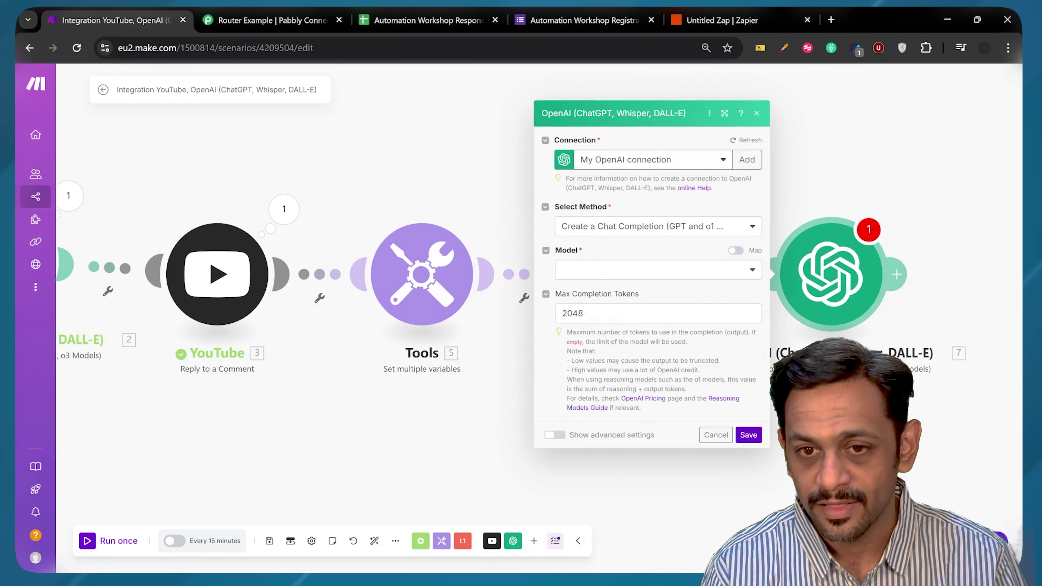
click(597, 271)
click(591, 492)
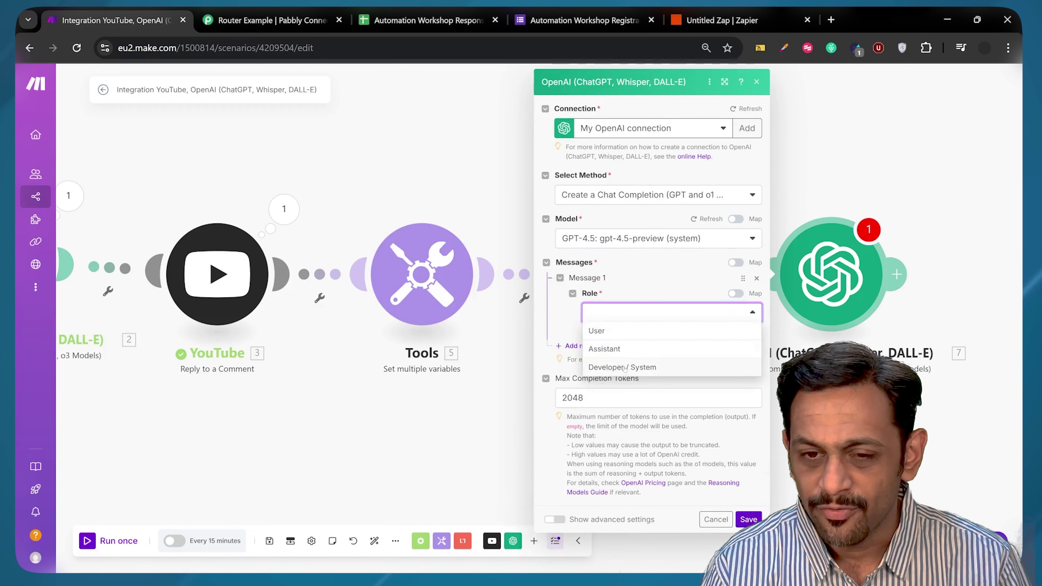
Step: Give Message 1 the User role with Comment from Get variable as its text content, and close the module settings
click(617, 335)
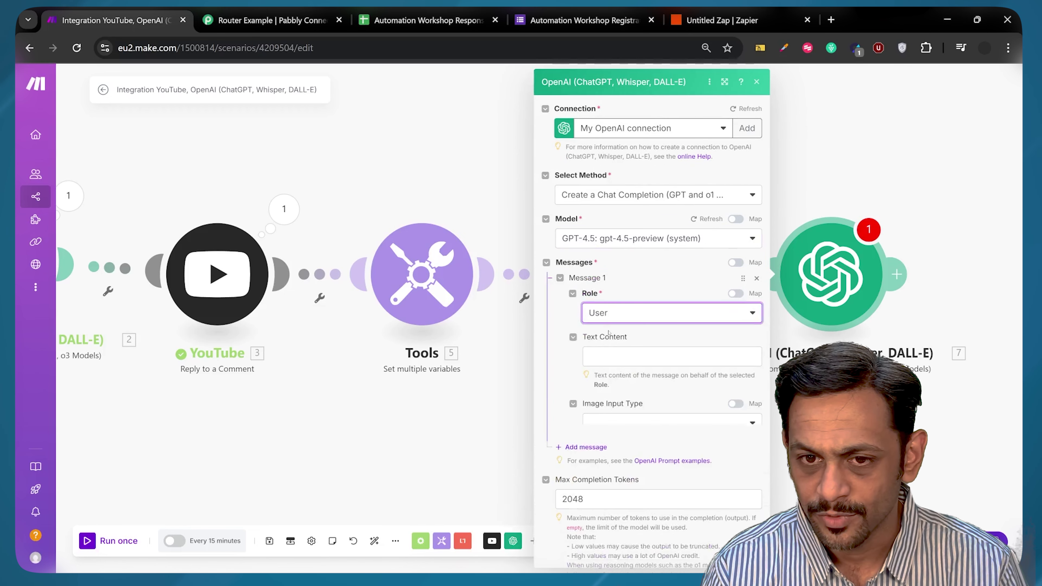
click(612, 353)
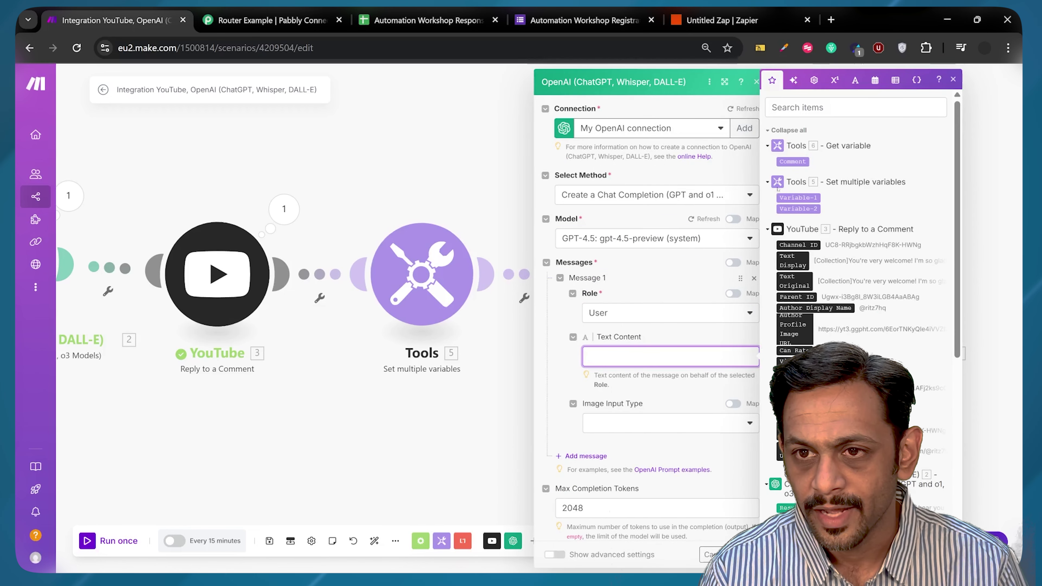
click(793, 161)
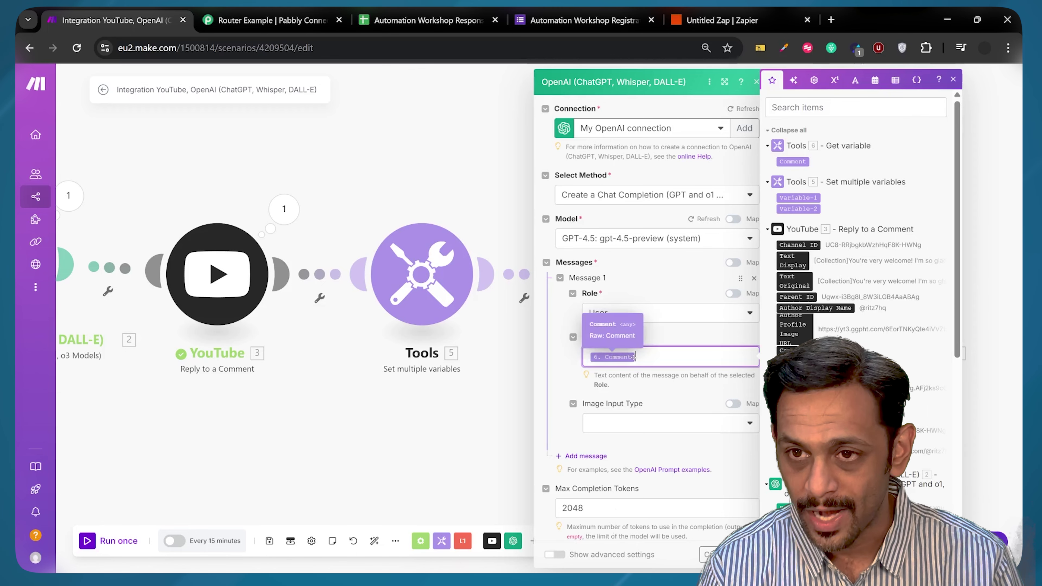
click(756, 83)
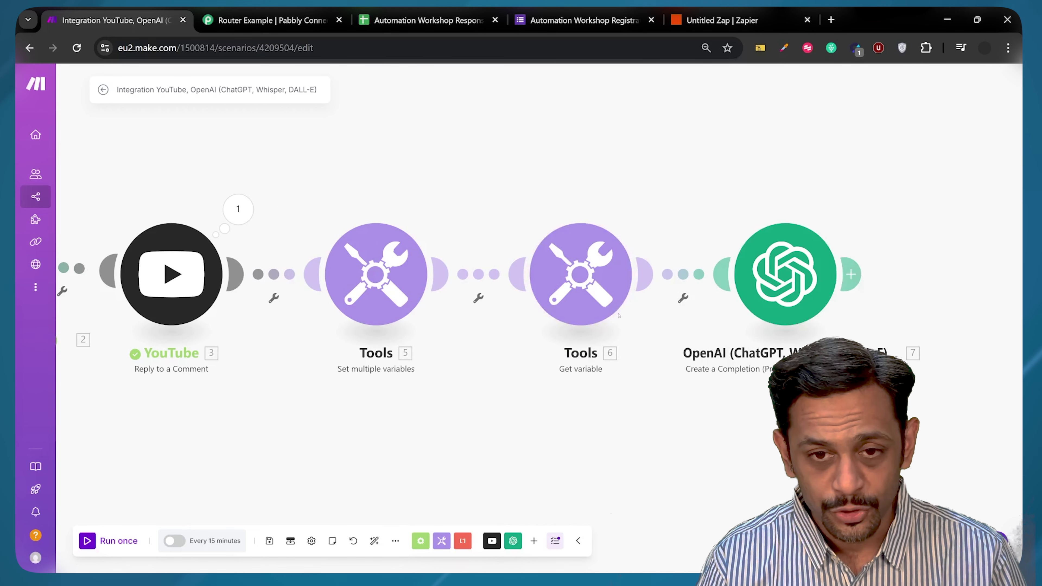
Step: Add a Tools Increment function module after the last OpenAI module, with Reset a value set to Never
scroll(604, 316, down, 3)
scroll(211, 310, down, 3)
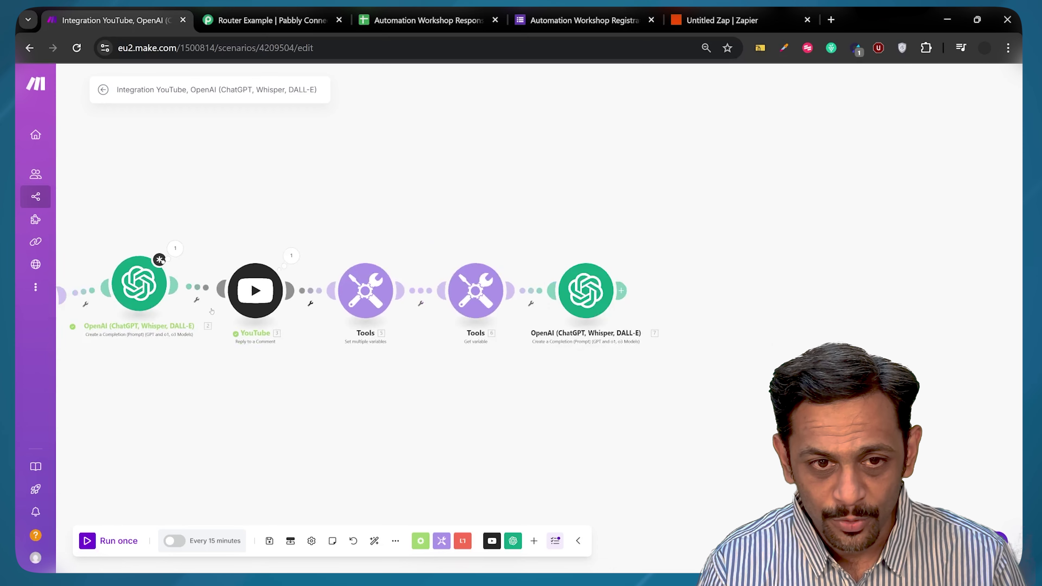
scroll(212, 311, left, 8)
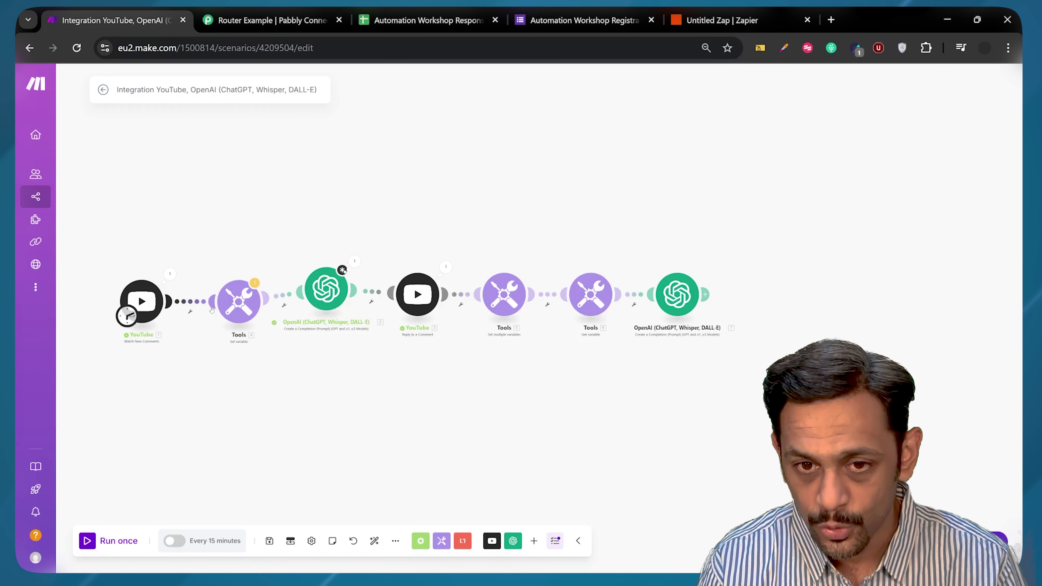
scroll(720, 303, up, 3)
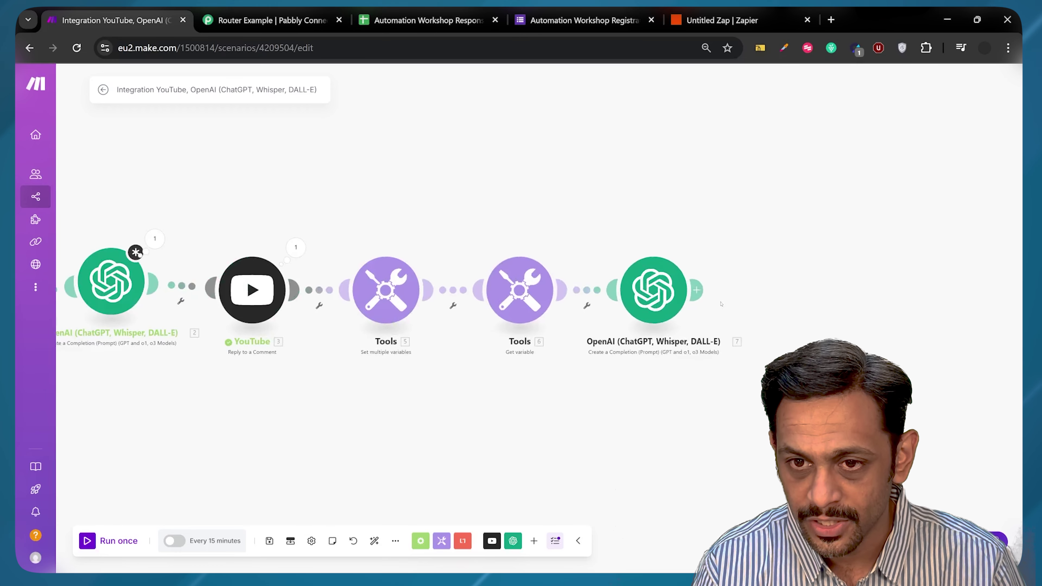
scroll(720, 303, up, 3)
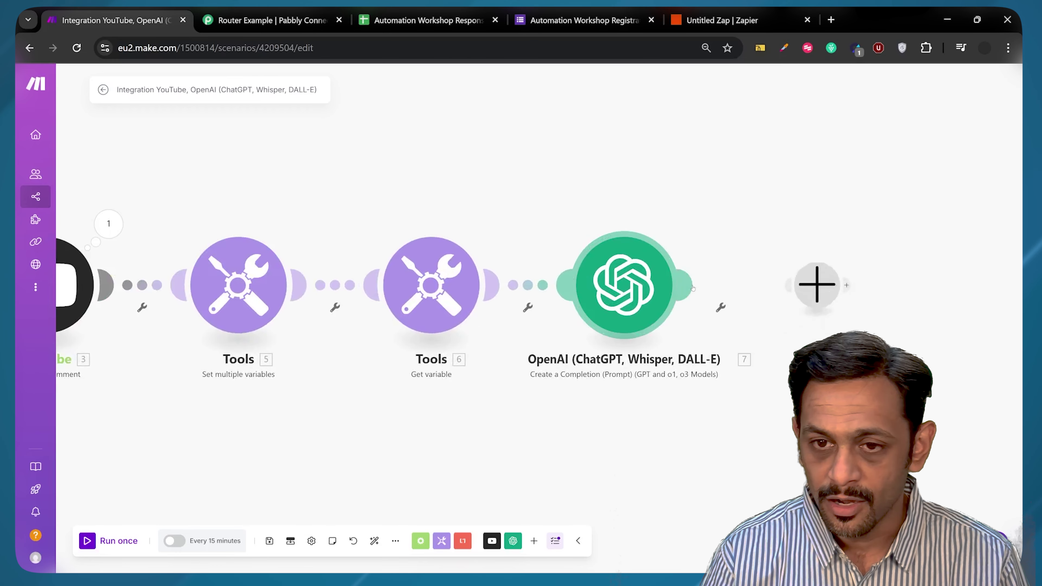
click(692, 288)
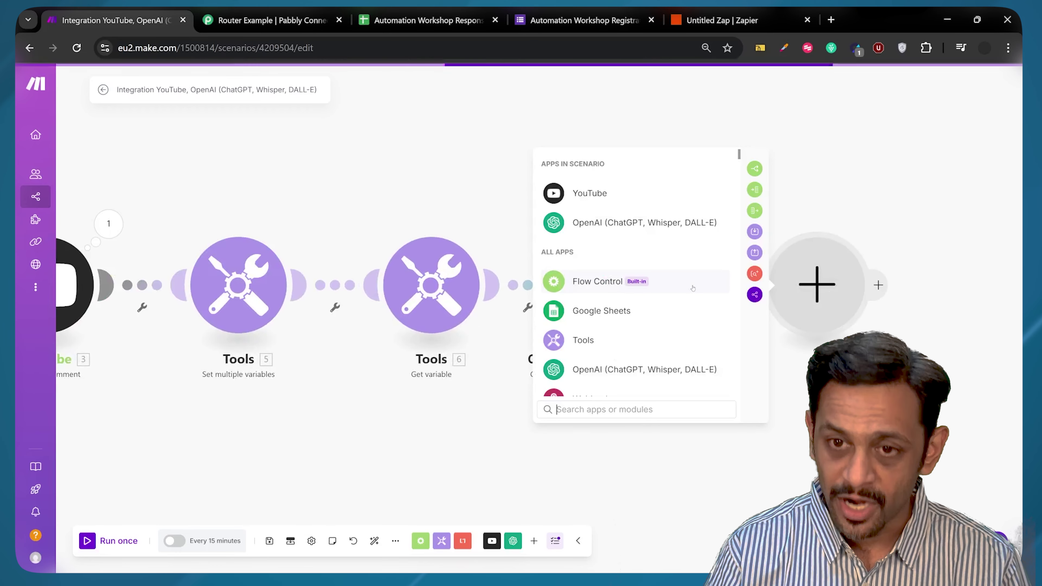
click(591, 339)
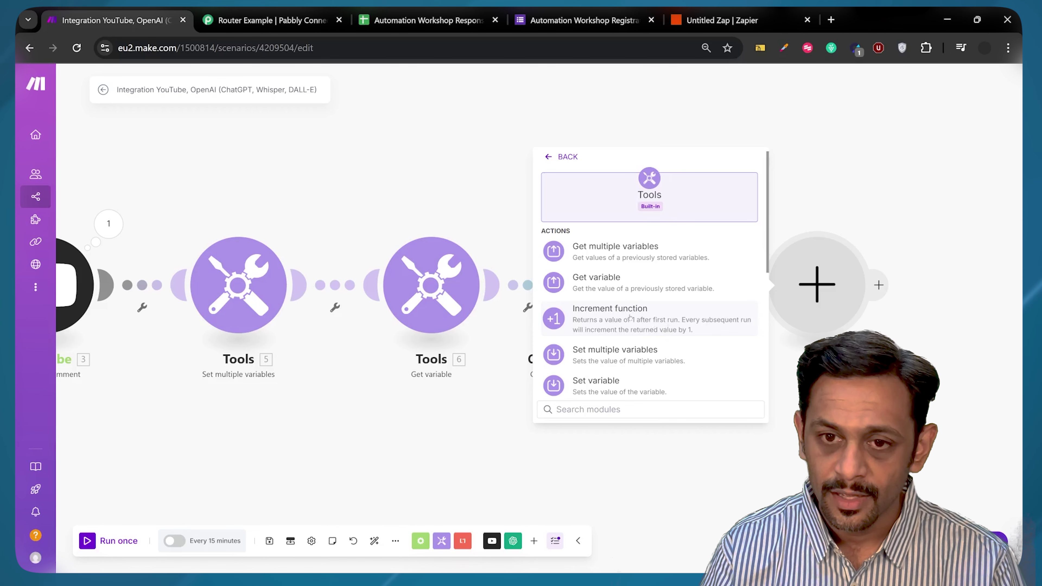
click(609, 320)
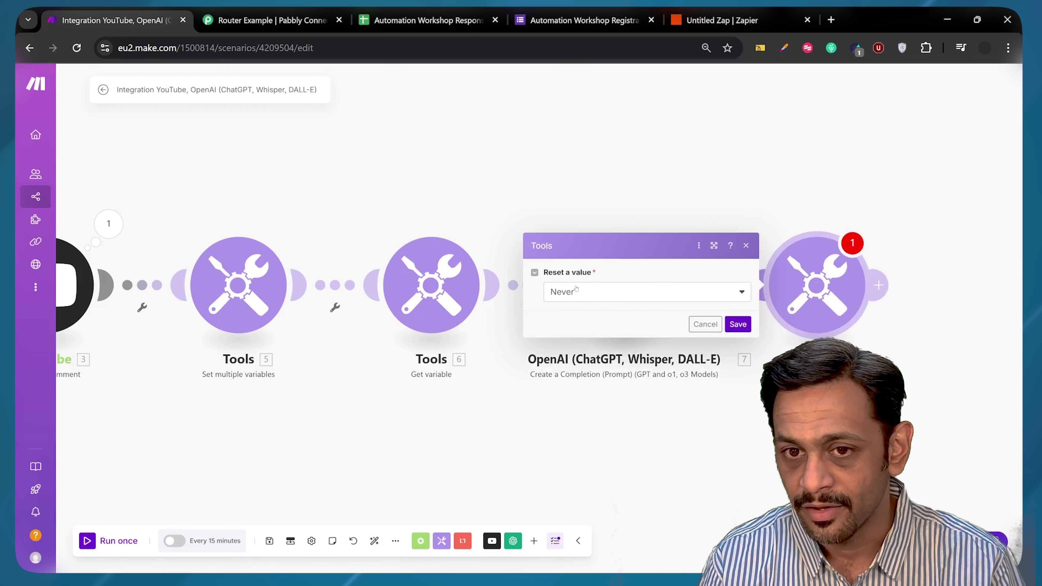
click(580, 292)
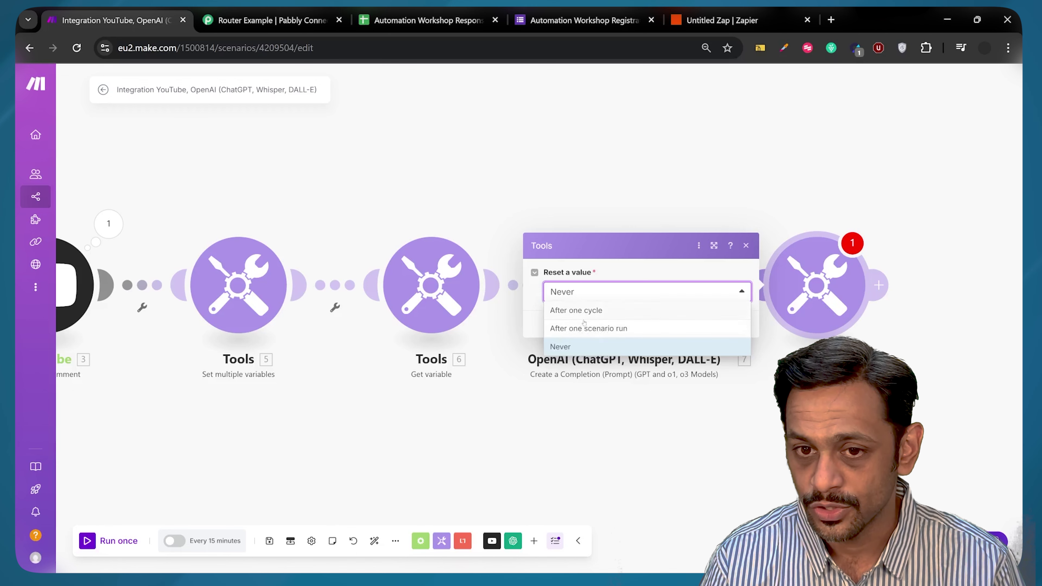
click(565, 347)
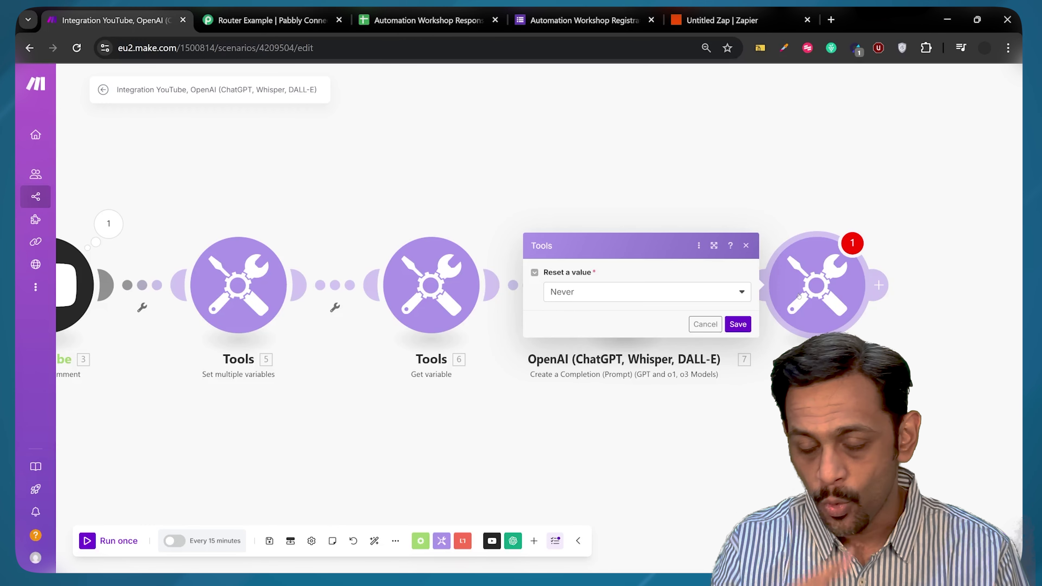
Step: Add a Tools Compose a string module after the Increment function module
click(880, 286)
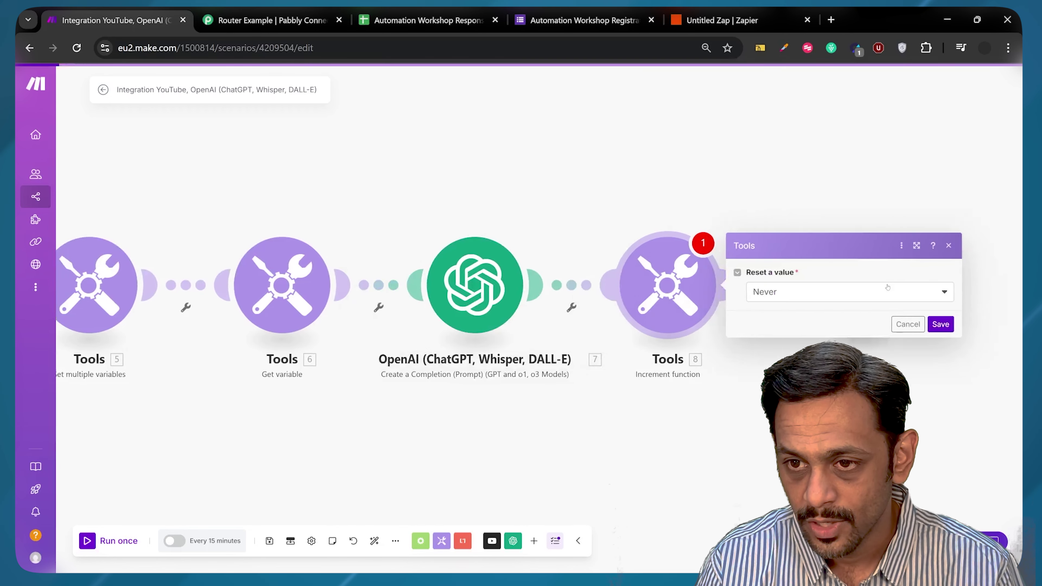
click(607, 340)
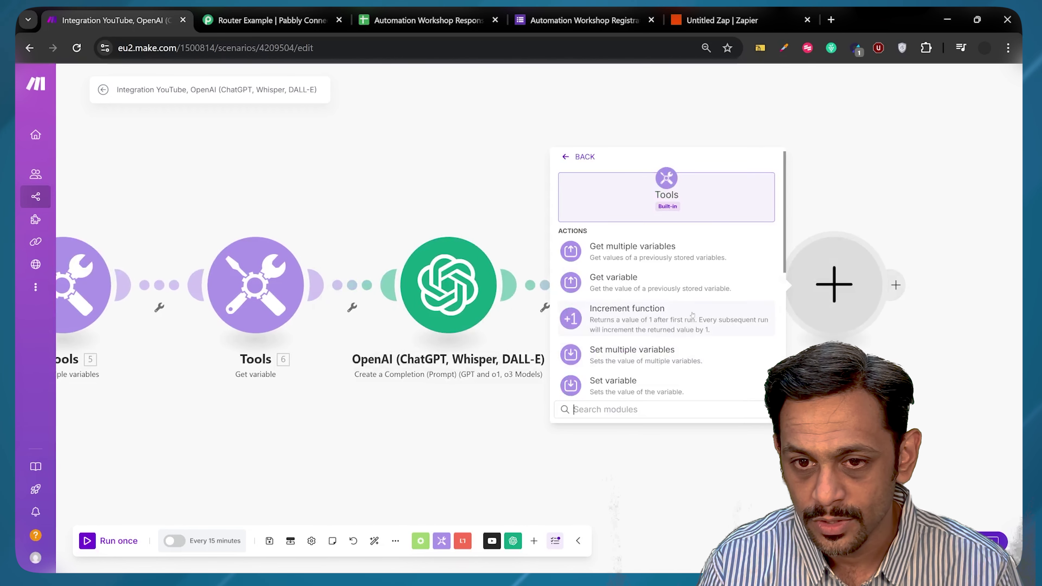
scroll(650, 288, down, 4)
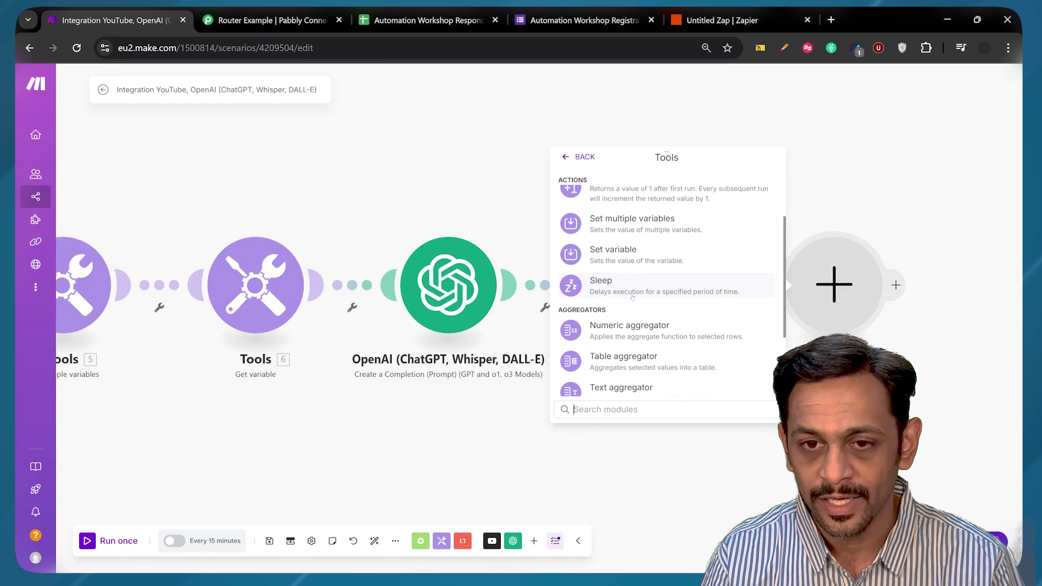
scroll(644, 292, down, 2)
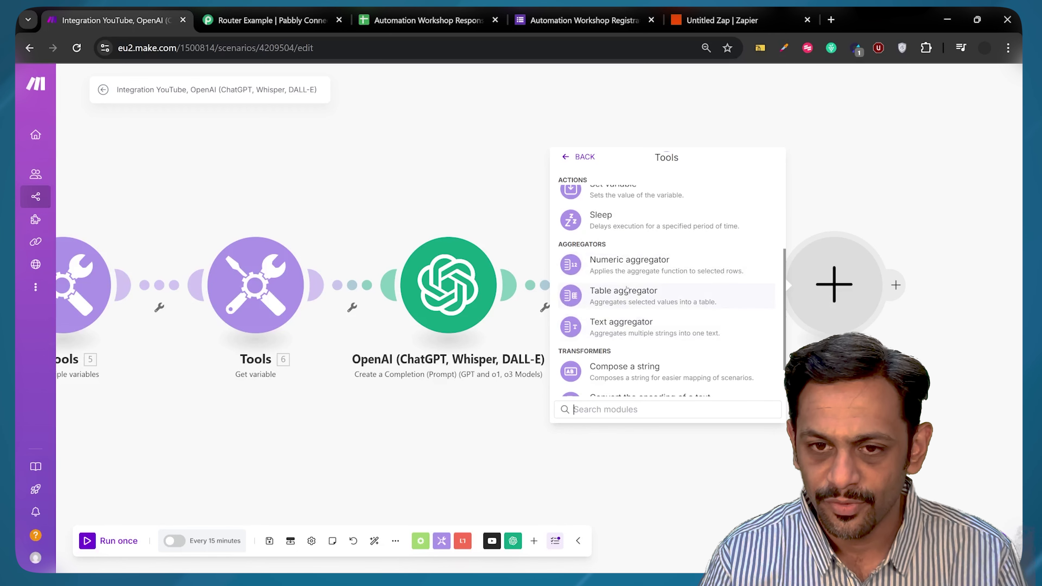
scroll(630, 295, down, 2)
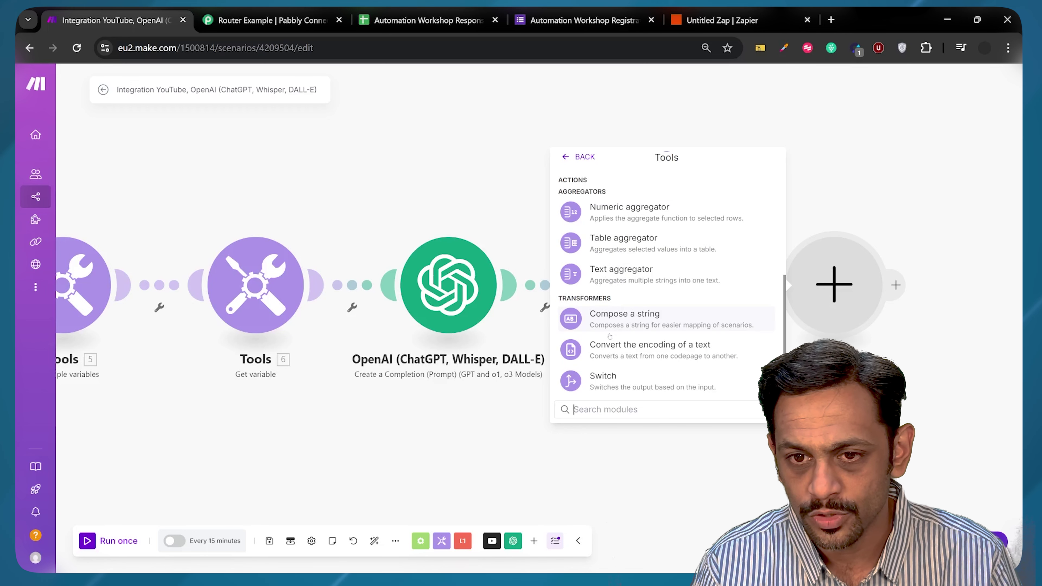
click(606, 319)
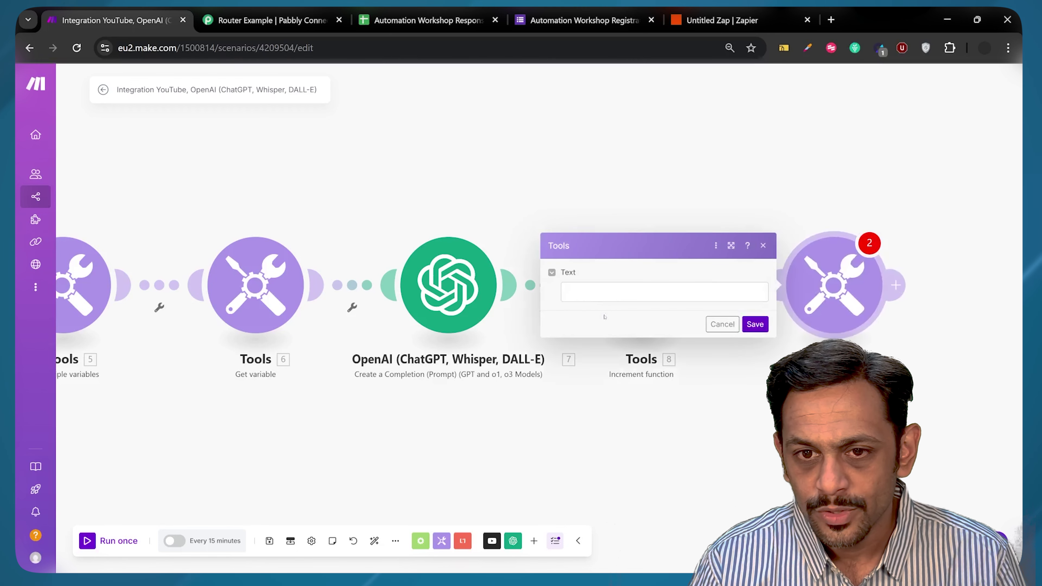
Step: Set the string to "The channel ID is [Channel ID] and the comment added was [Text Original] on [Updated At]" using the YouTube reply values, and save
click(588, 290)
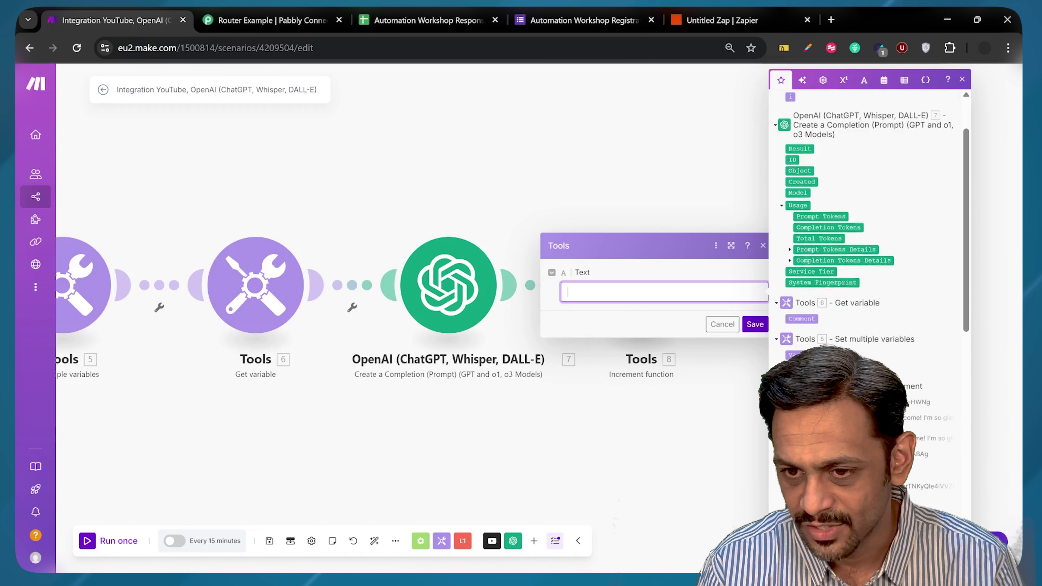
text(The channel ID is)
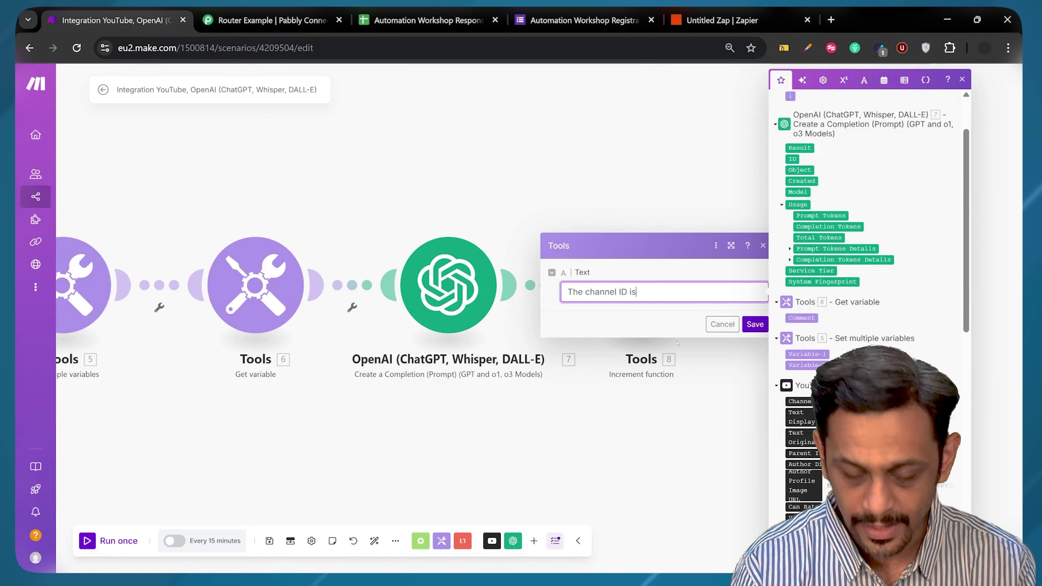
click(802, 401)
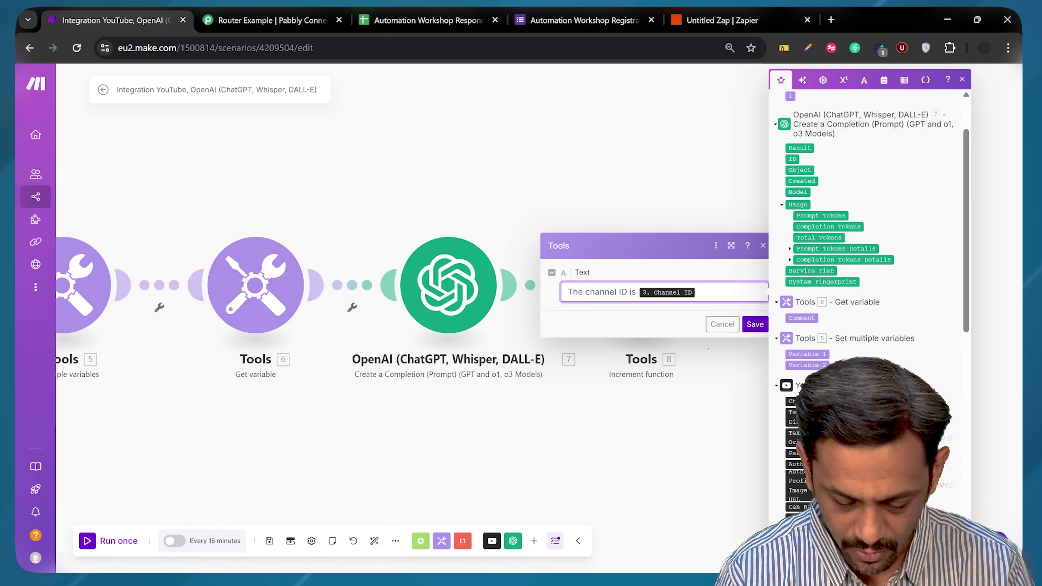
text(and the com)
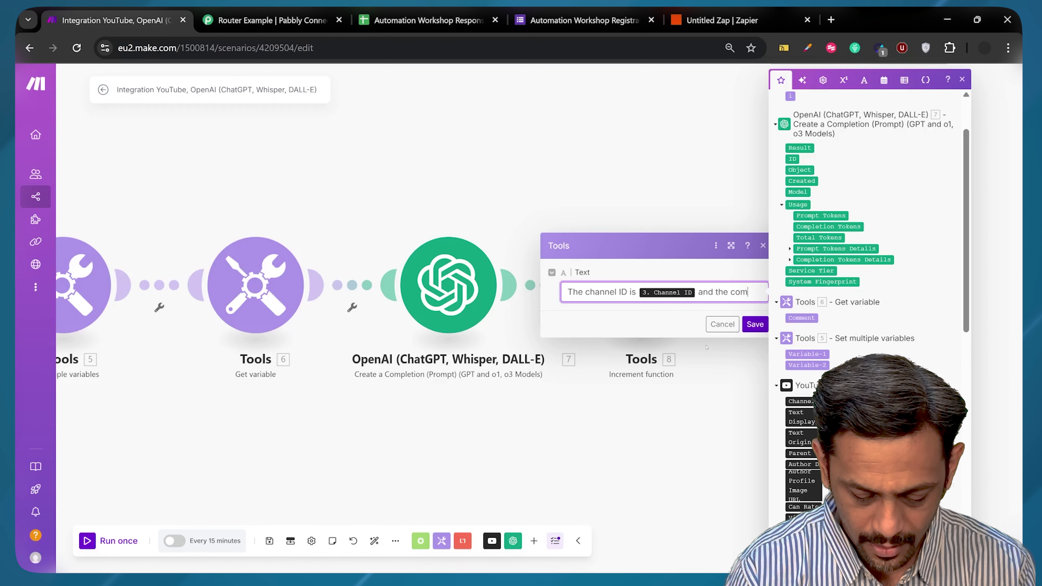
text(ment added was)
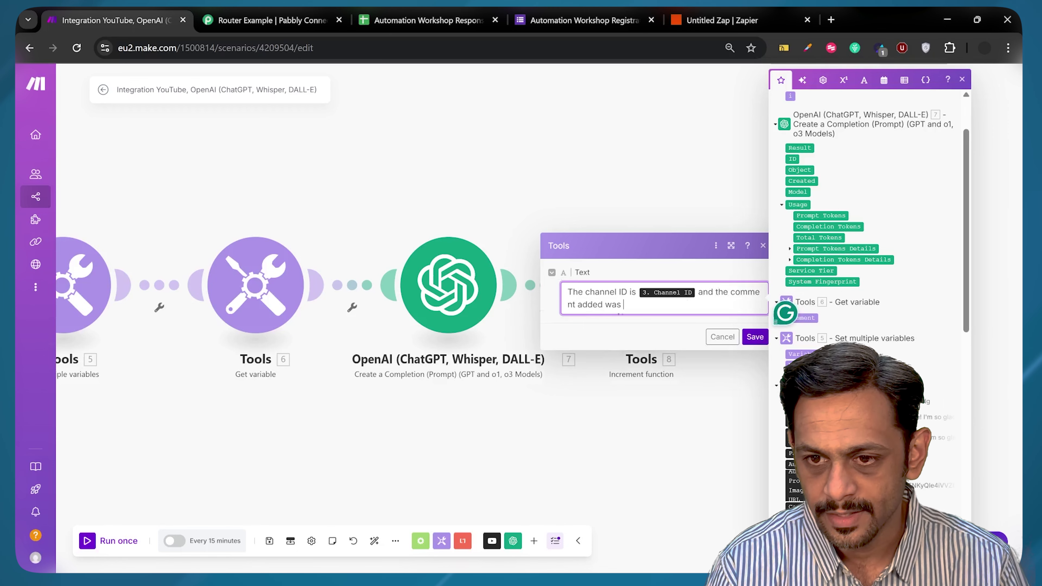
click(798, 437)
text(on)
scroll(870, 287, down, 2)
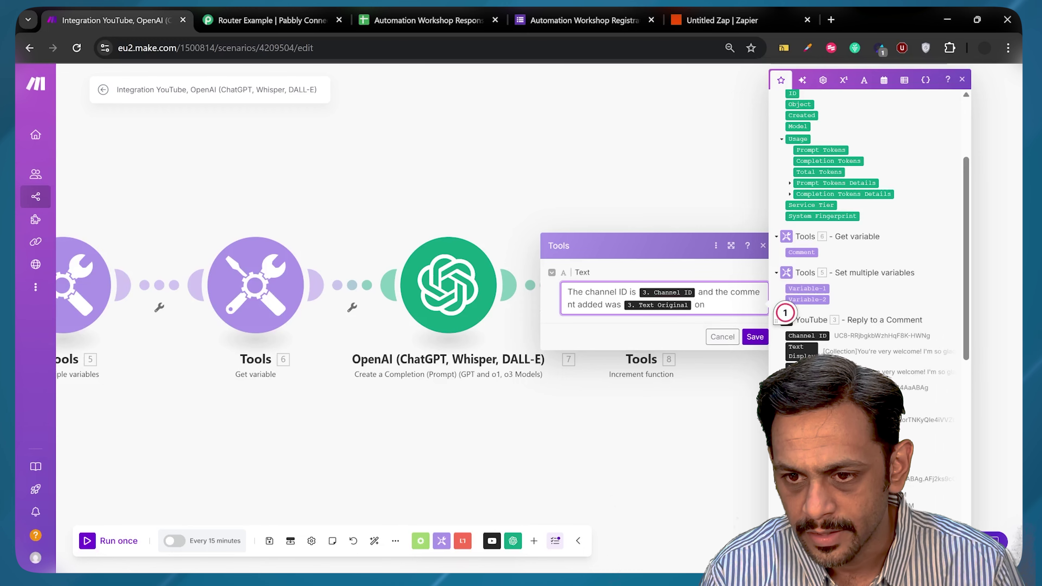
scroll(785, 313, down, 2)
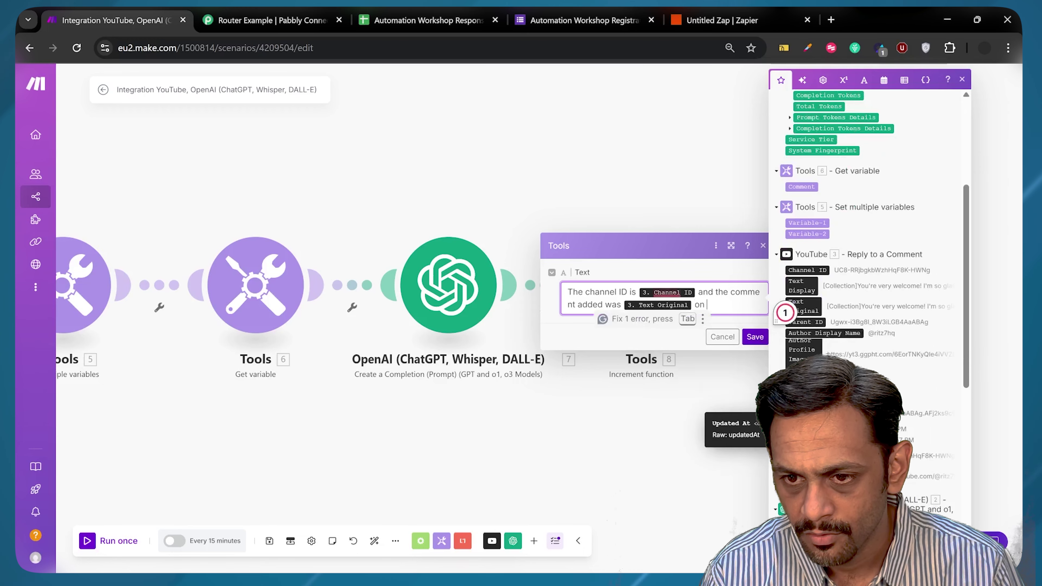
click(780, 425)
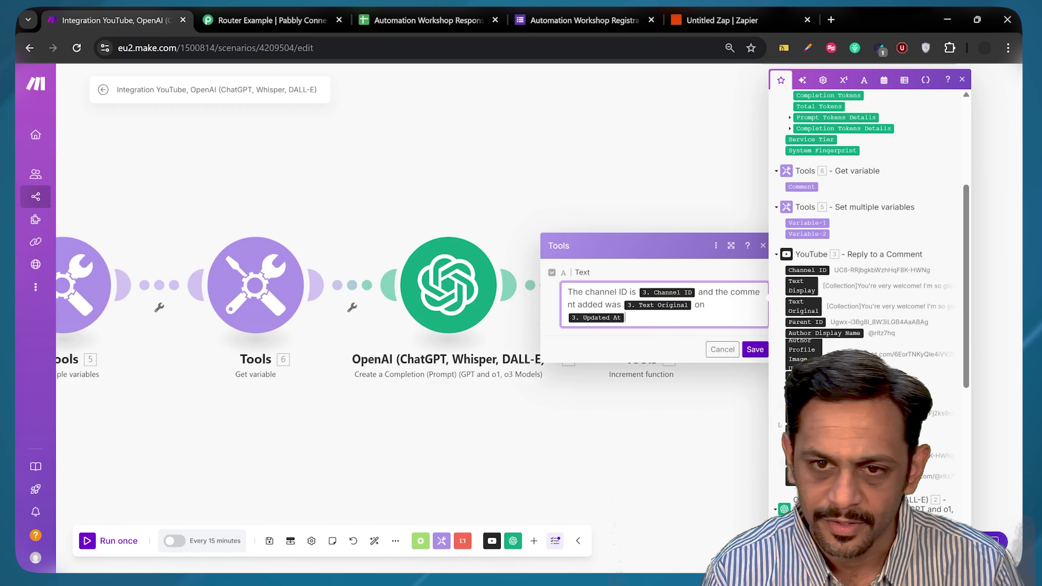
click(750, 349)
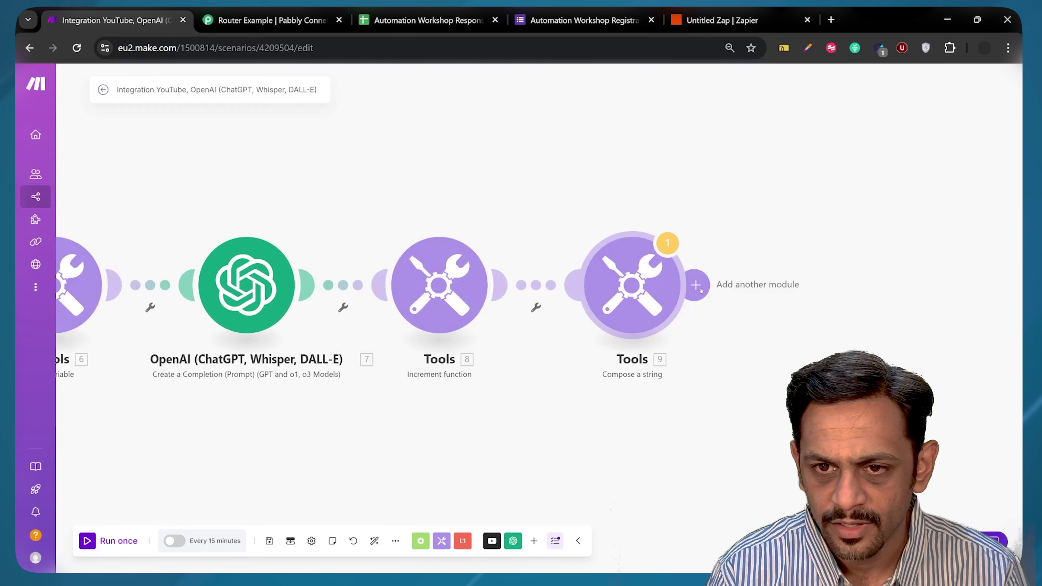
Step: Add a Tools Switch module after the Compose a string module
click(701, 290)
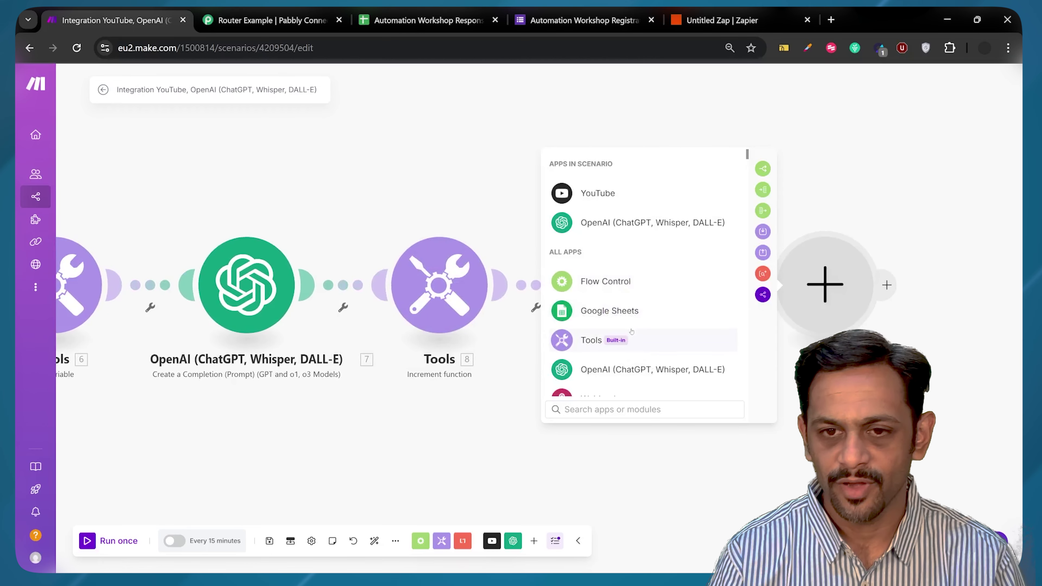
click(612, 336)
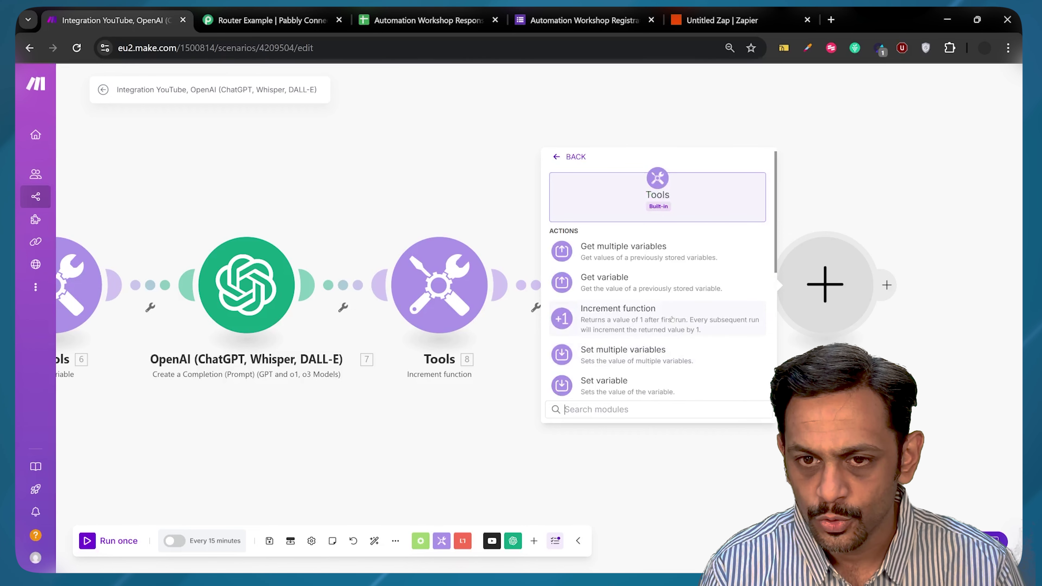
scroll(639, 331, down, 5)
scroll(638, 335, up, 2)
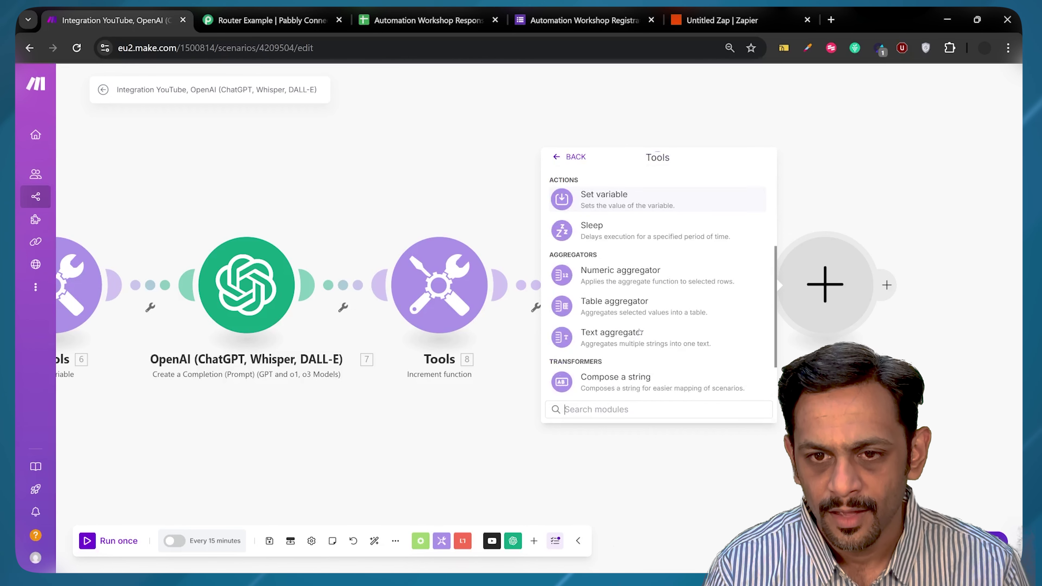
scroll(637, 337, down, 2)
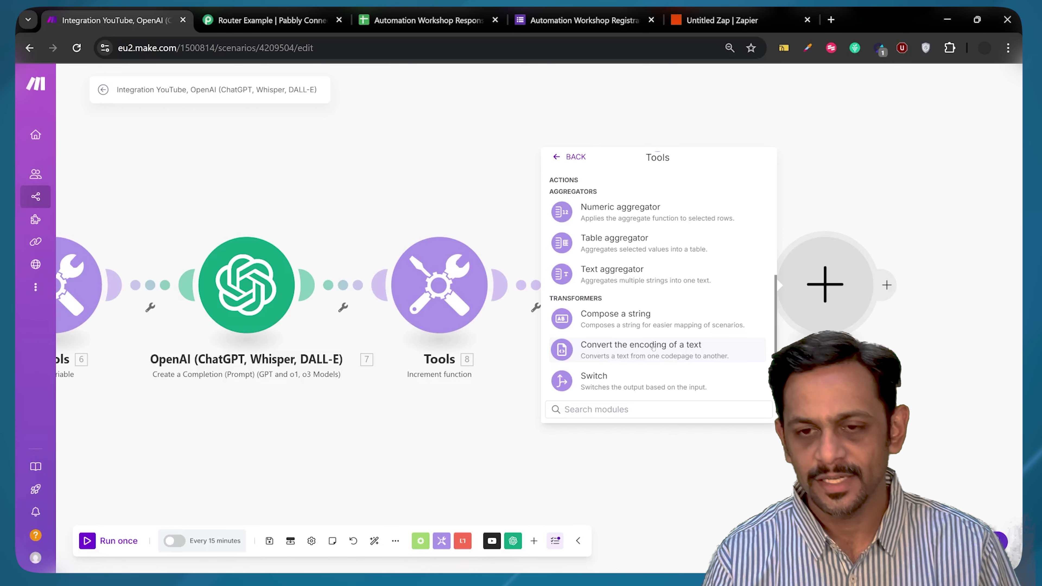
click(602, 378)
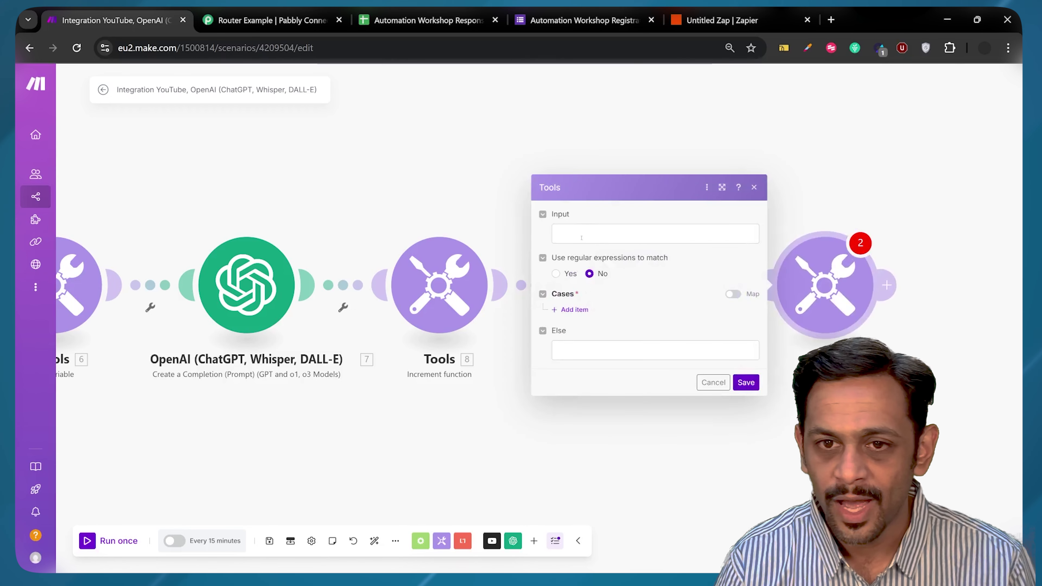
click(581, 235)
text(1)
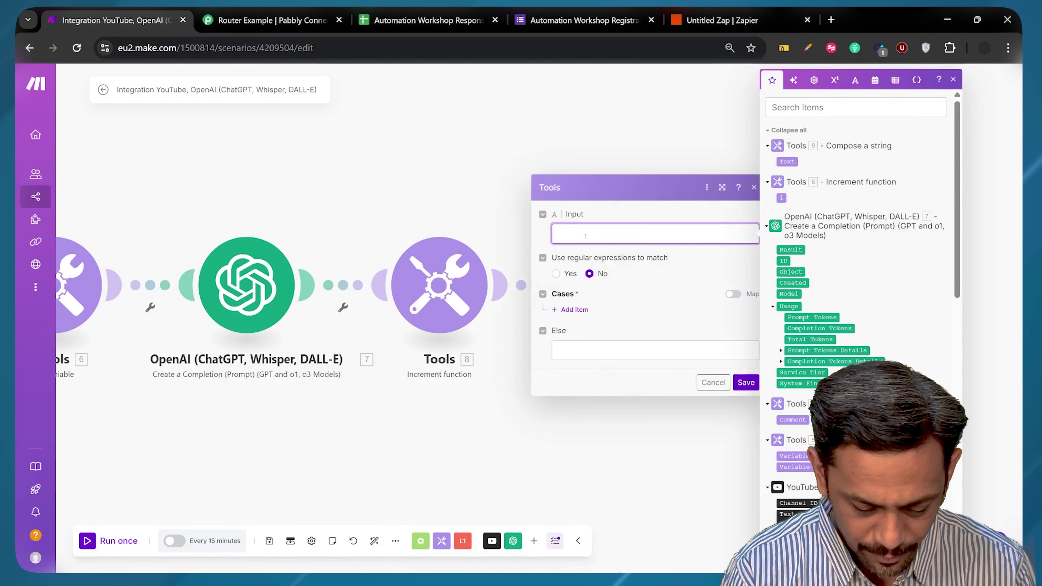
text(23)
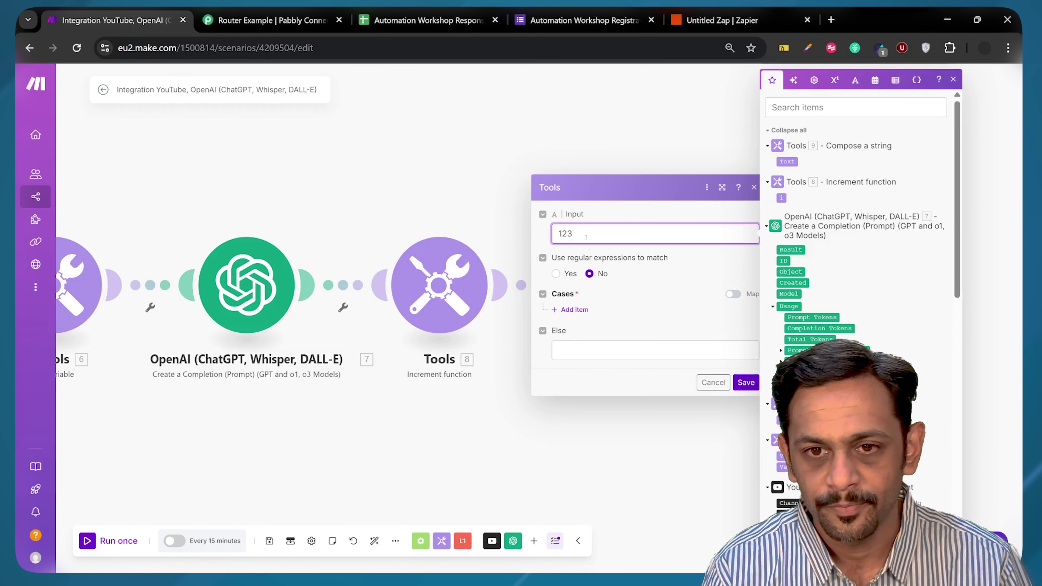
click(585, 314)
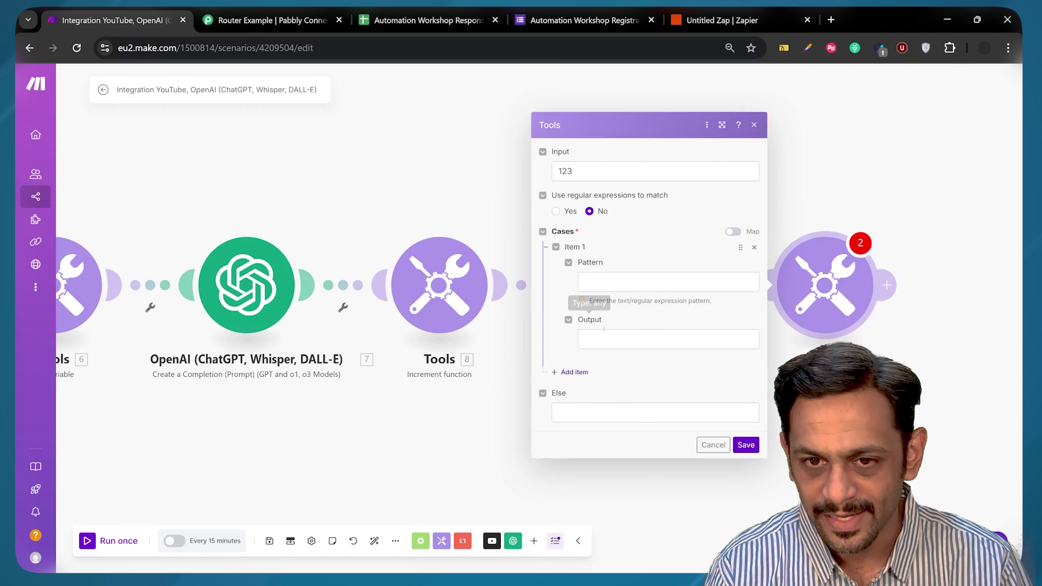
click(602, 279)
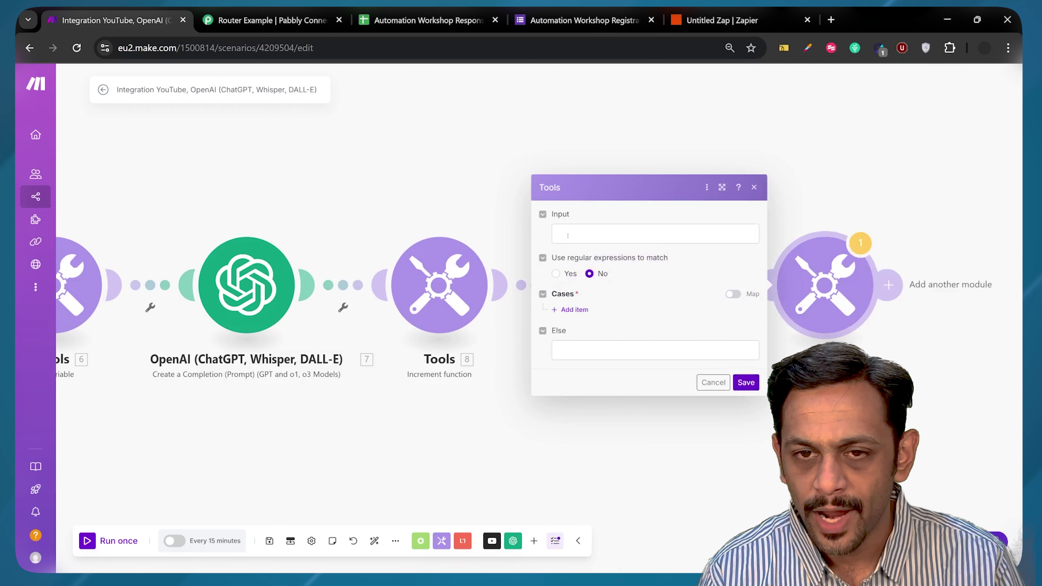
Step: Add three cases to the Switch module with the patterns 0-1, 1-3 and 3-5, leaving their outputs empty
click(567, 235)
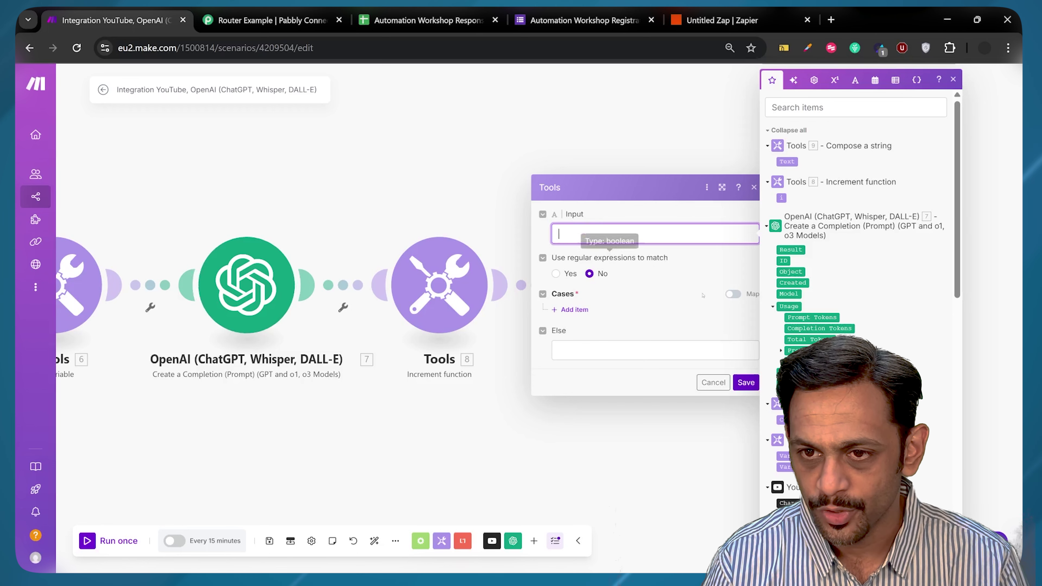
click(573, 310)
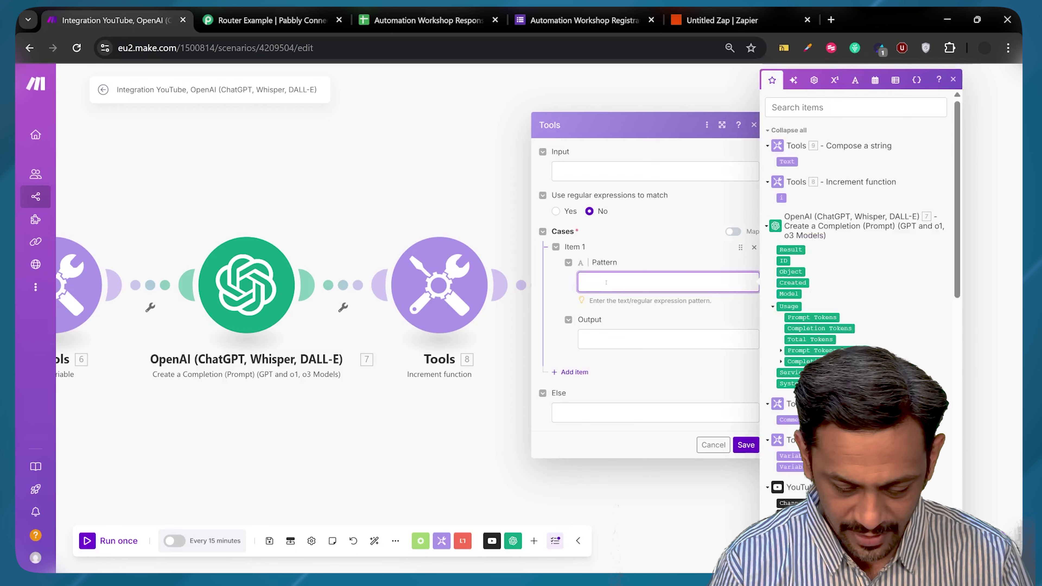
click(604, 338)
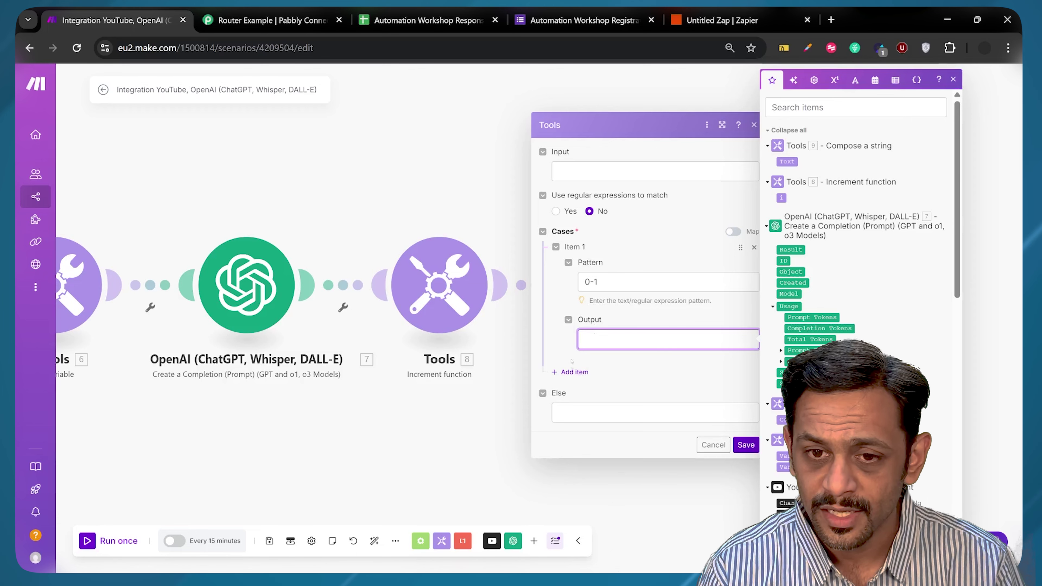
click(573, 371)
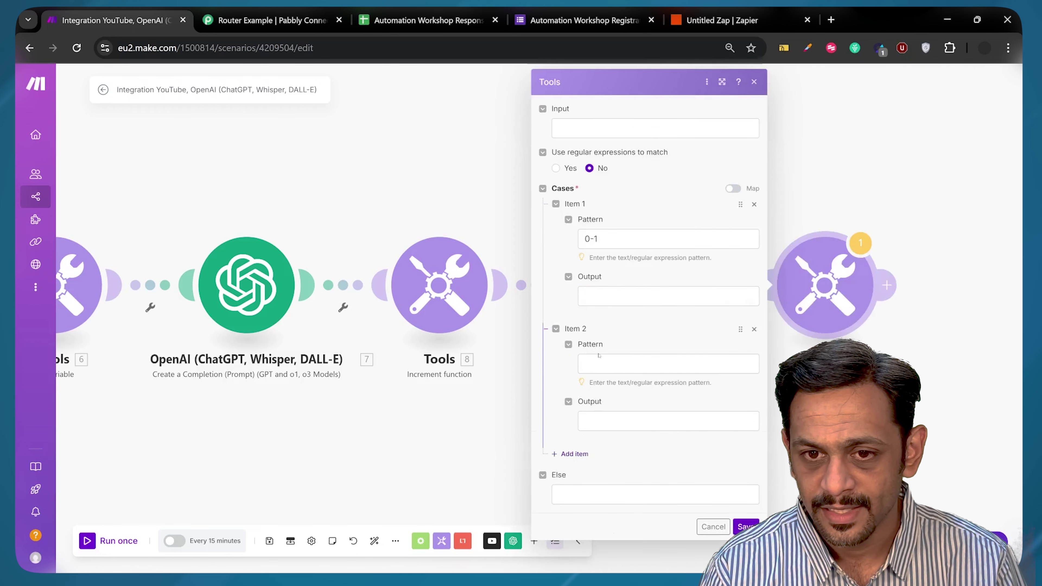
click(599, 360)
text(1-3)
click(595, 421)
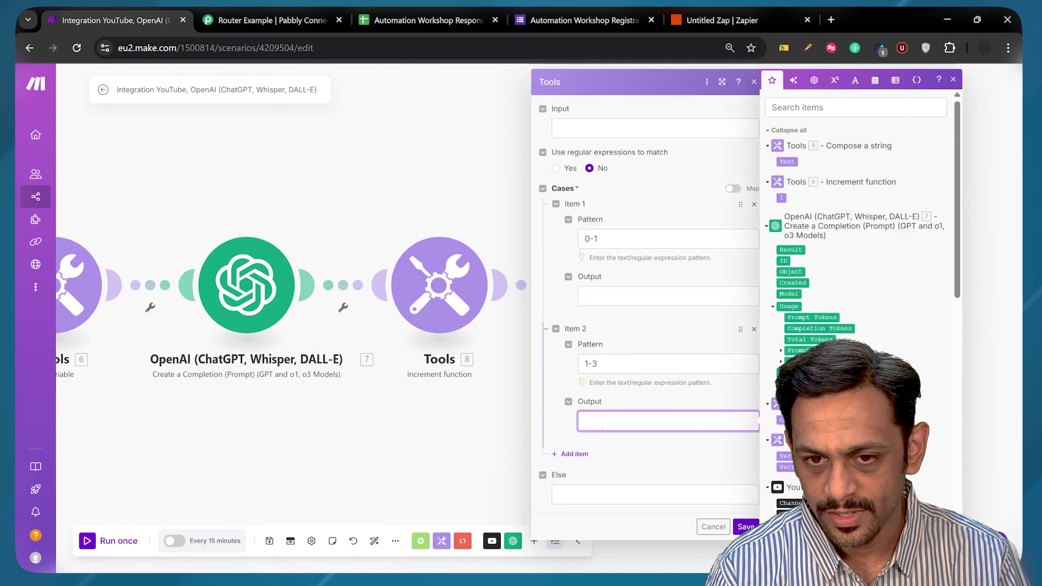
click(573, 454)
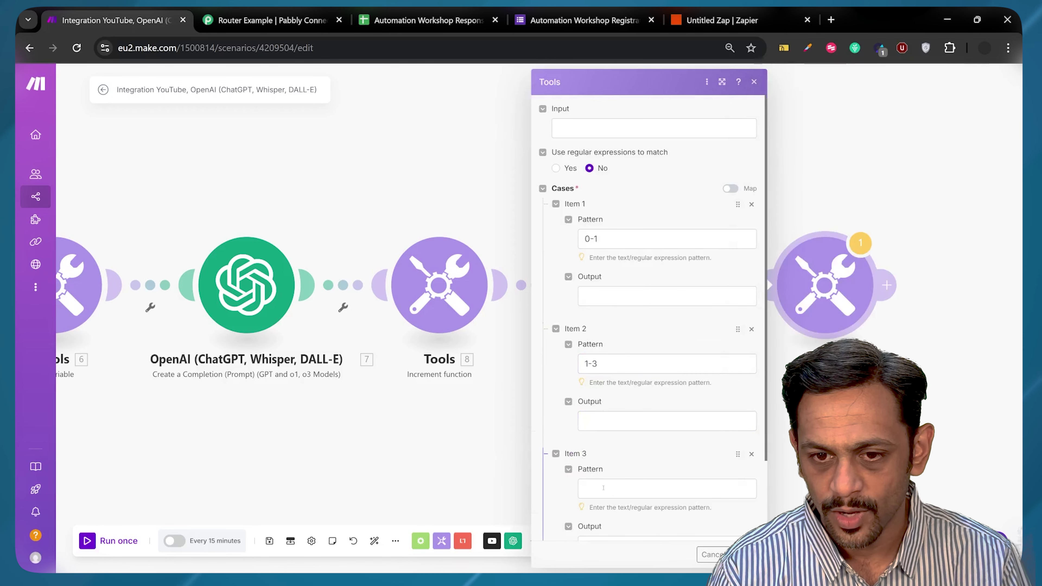
click(603, 487)
text(3-5)
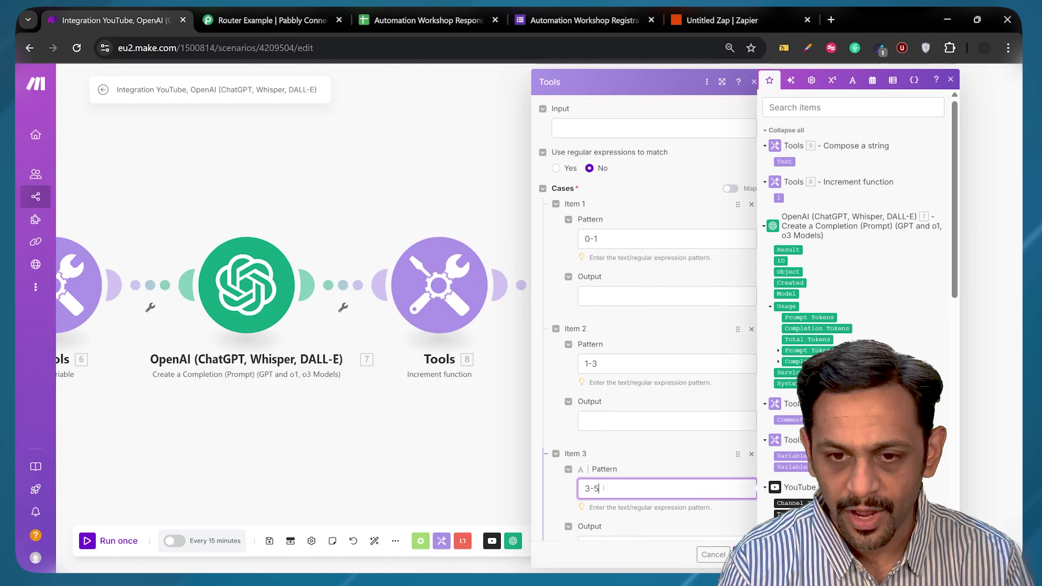
key(Tab)
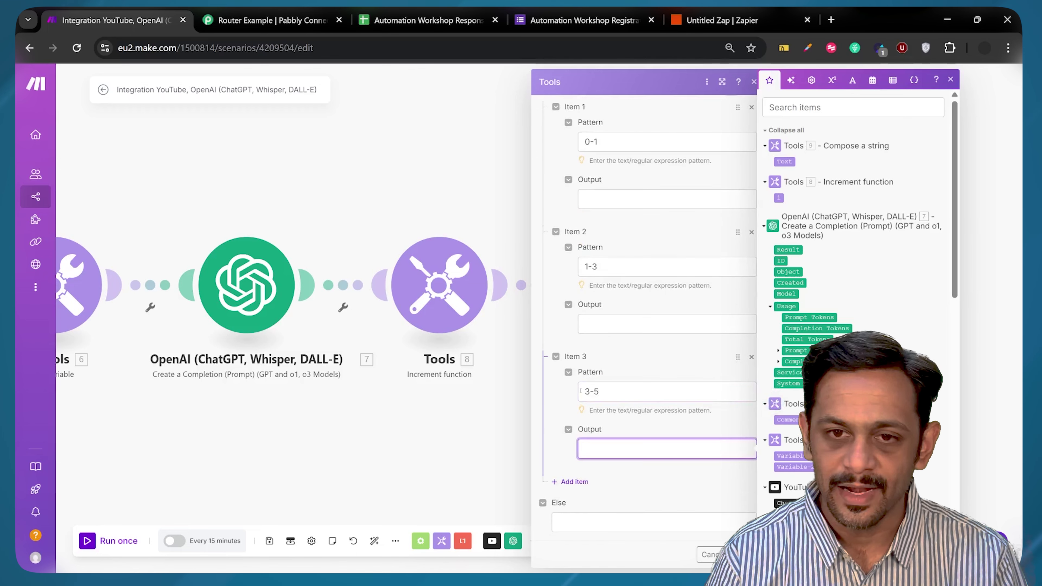
Step: Examine the values available for the Switch input, the case patterns and outputs, and the Else field, and cancel the module settings
click(594, 128)
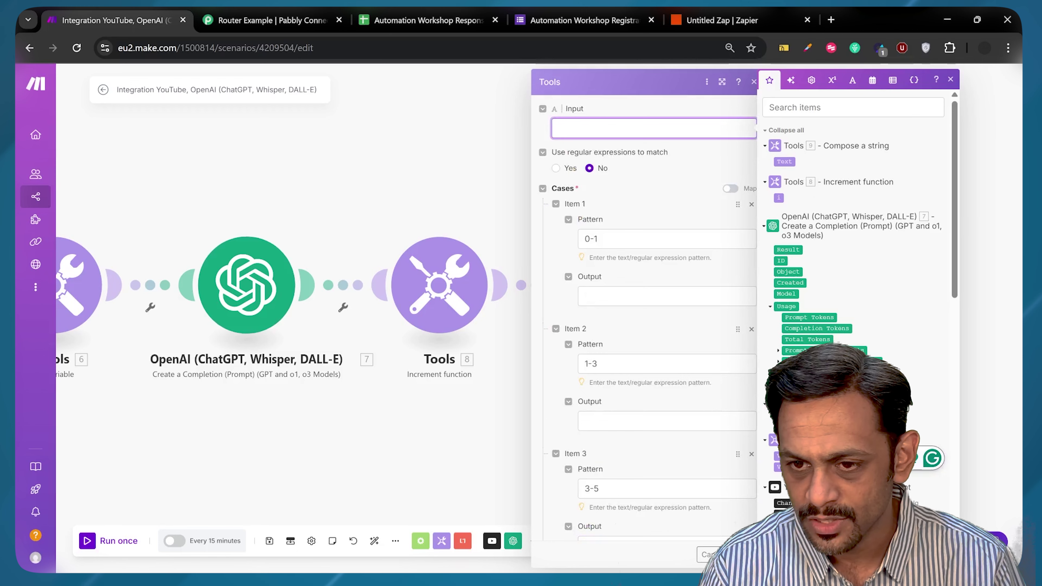
scroll(854, 205, down, 15)
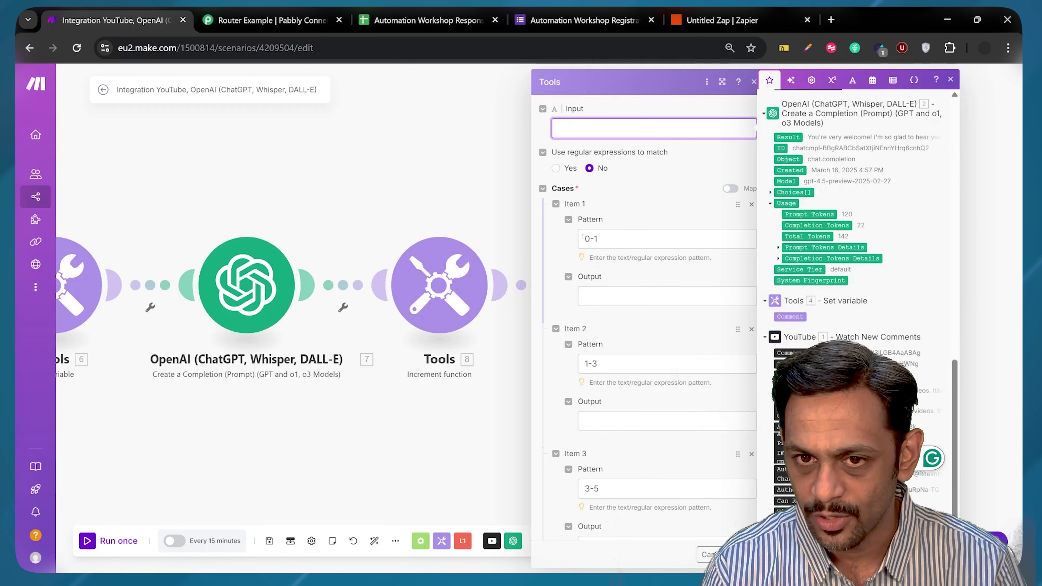
scroll(596, 322, down, 2)
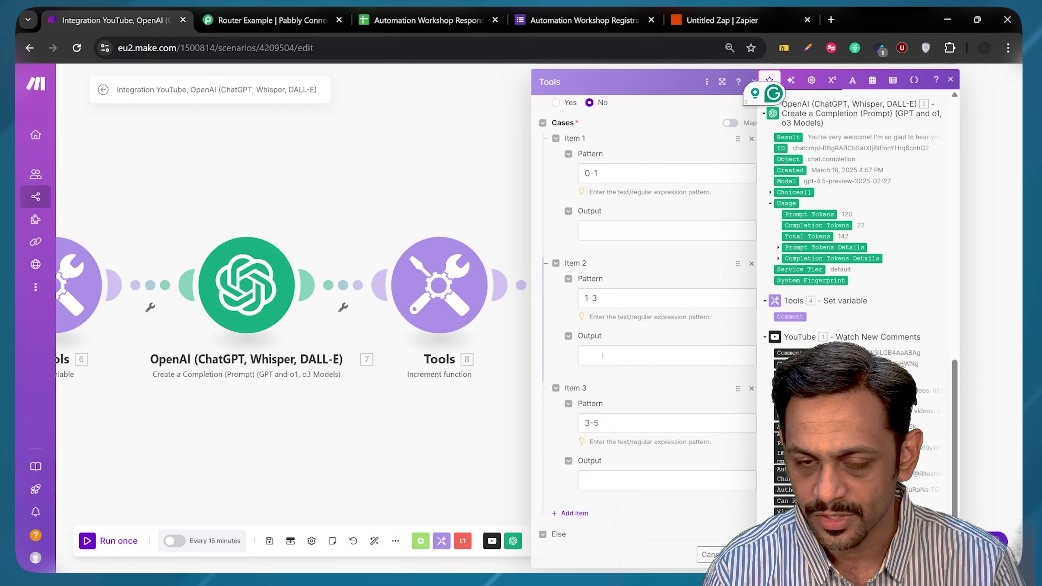
scroll(608, 351, down, 1)
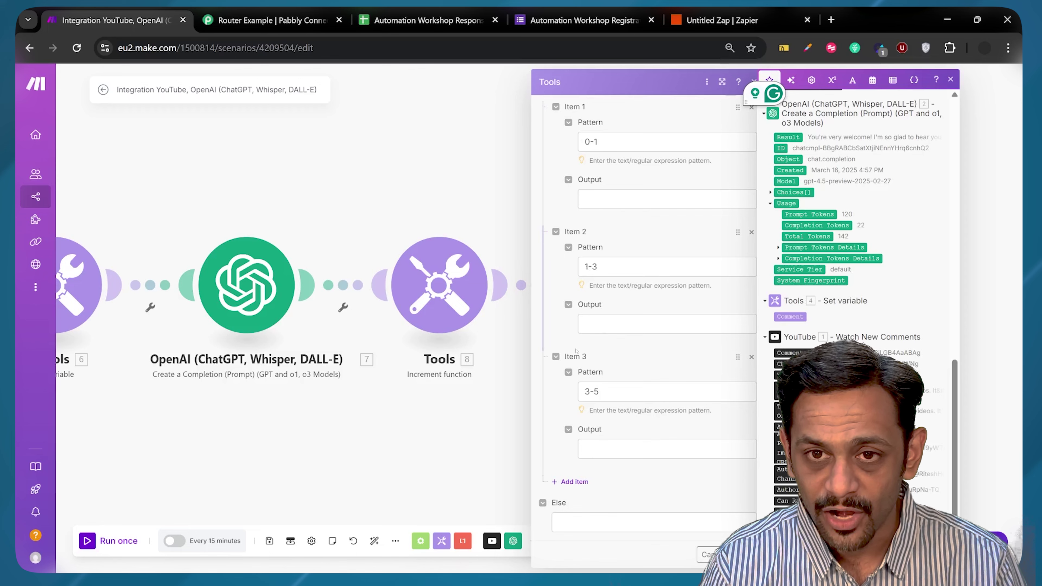
scroll(590, 333, up, 3)
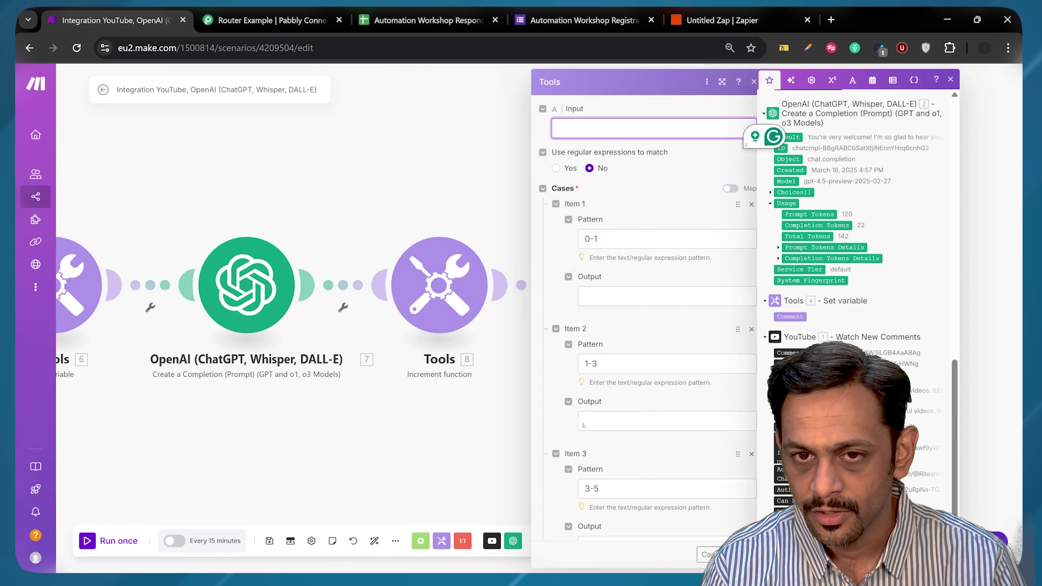
scroll(583, 375, down, 3)
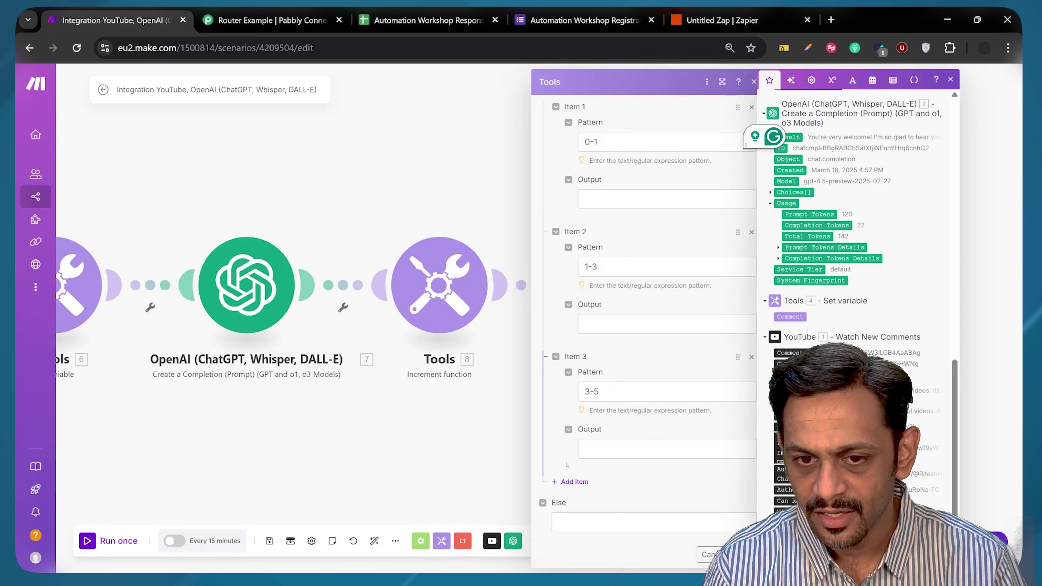
click(569, 524)
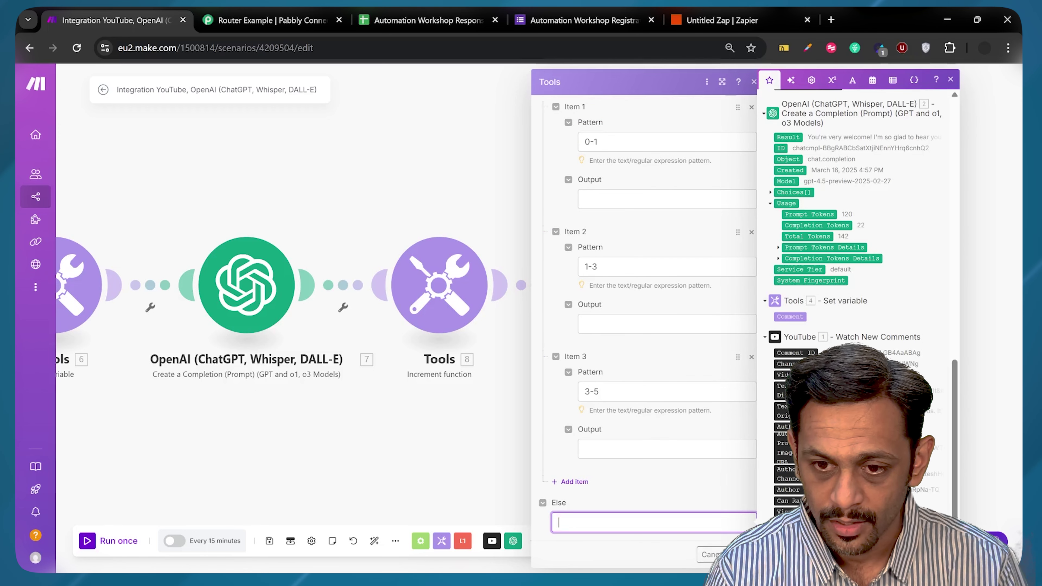
click(708, 552)
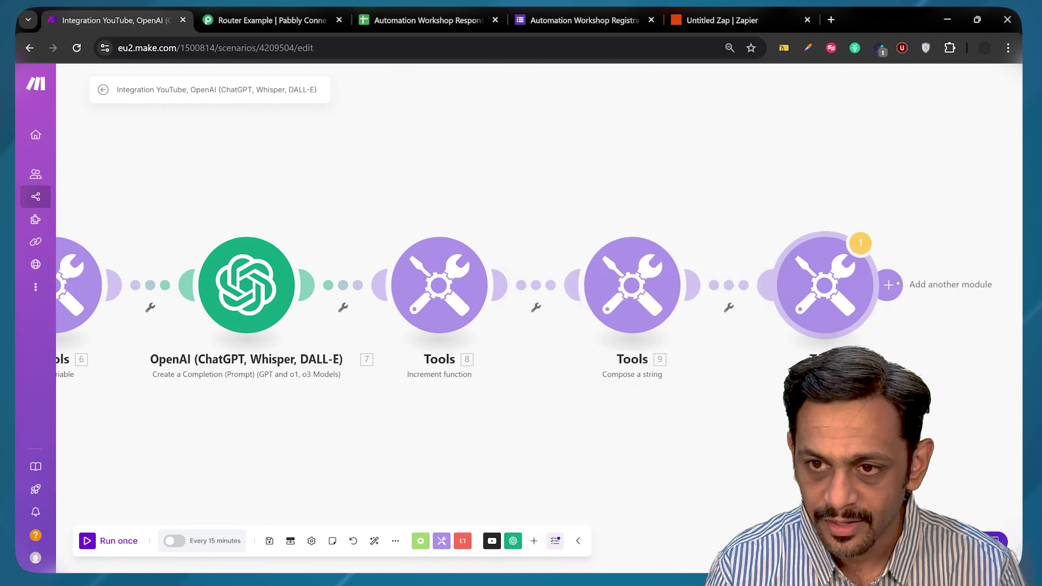